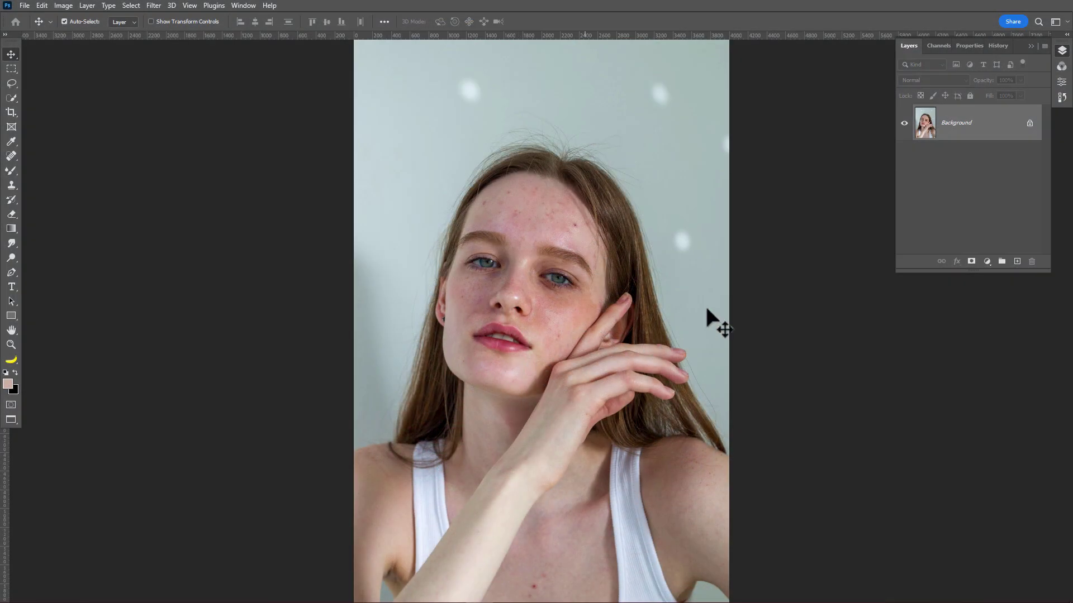
- Duplicate the Background layer and name the copy Blemishes
{"action": "left_click_drag", "start_coordinate": [989, 137], "coordinate": [1016, 260]}
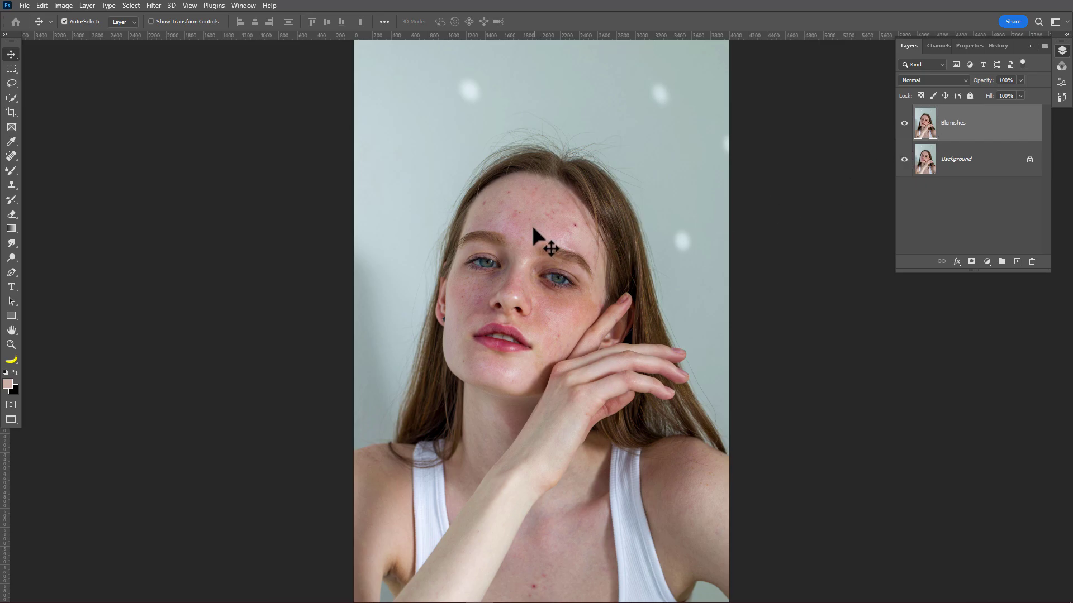
- Heal the dark spot and the nearby red spots above the image-right eyebrow with the Spot Healing Brush on the Blemishes layer
{"action": "key", "text": "z"}
{"action": "left_click_drag", "start_coordinate": [533, 229], "coordinate": [532, 229]}
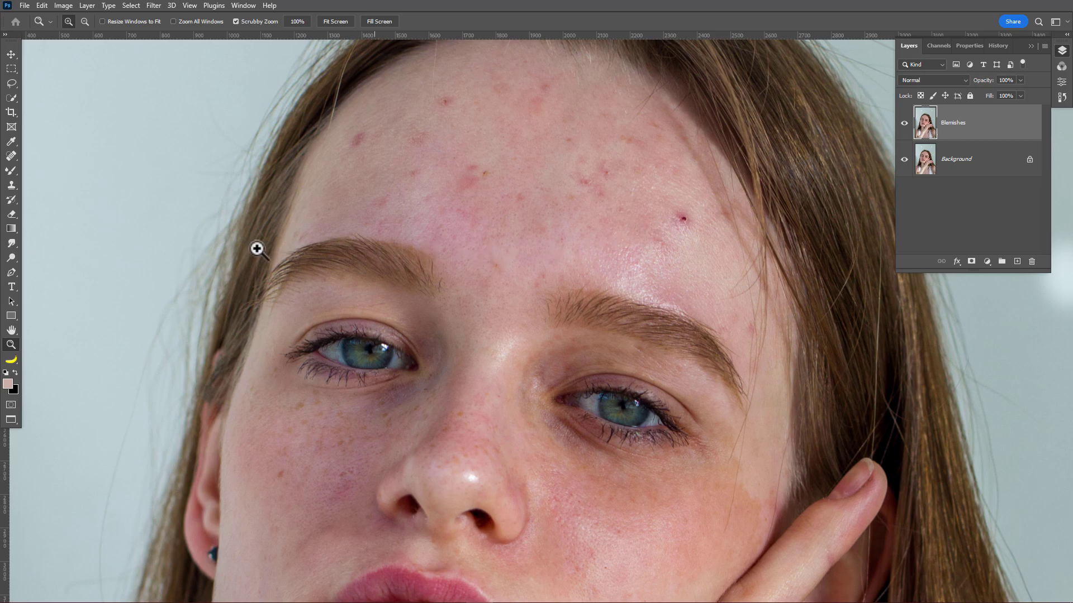
{"action": "right_click", "coordinate": [11, 156]}
{"action": "left_click", "coordinate": [47, 158]}
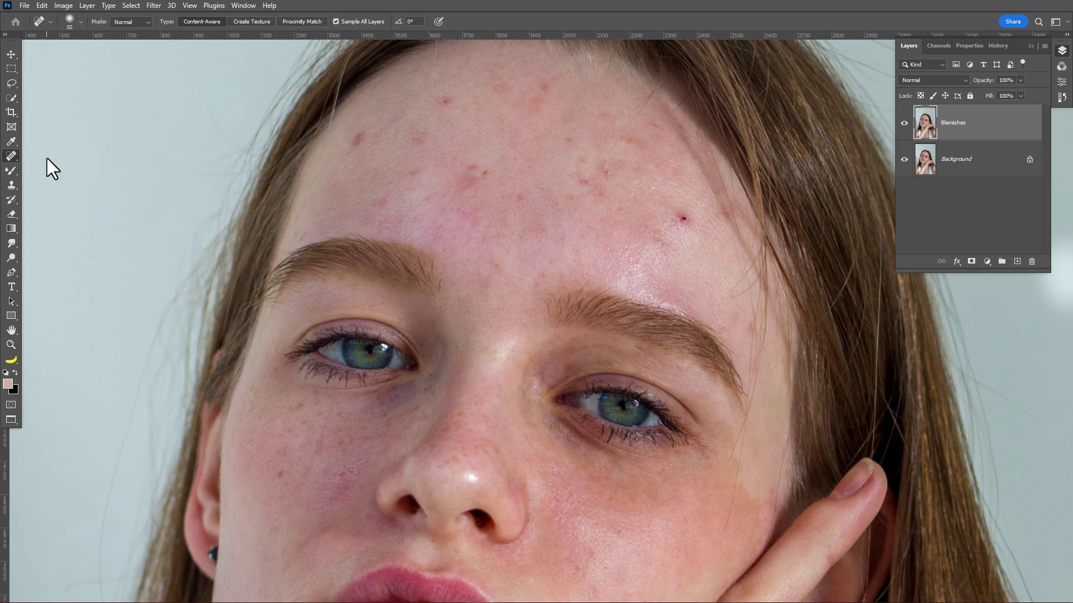
{"action": "left_click", "coordinate": [687, 223]}
{"action": "left_click_drag", "start_coordinate": [660, 245], "coordinate": [661, 243]}
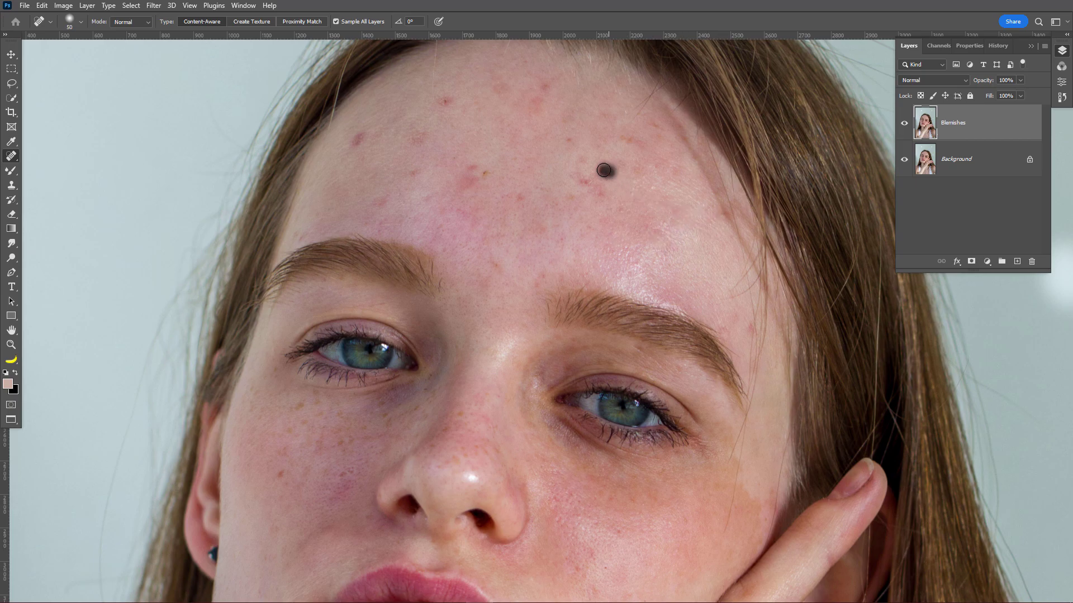
{"action": "left_click_drag", "start_coordinate": [587, 183], "coordinate": [580, 185]}
{"action": "left_click_drag", "start_coordinate": [603, 196], "coordinate": [595, 189]}
- Heal the red spots across the middle, the hairline area and the image-left side of the forehead, adapting the brush size
{"action": "left_click", "coordinate": [484, 174]}
{"action": "left_click", "coordinate": [472, 168]}
{"action": "left_click", "coordinate": [470, 182]}
{"action": "left_click", "coordinate": [521, 195]}
{"action": "left_click", "coordinate": [418, 138]}
{"action": "left_click", "coordinate": [445, 101]}
{"action": "key", "text": "bracketright"}
{"action": "left_click", "coordinate": [536, 96]}
{"action": "left_click", "coordinate": [624, 136]}
{"action": "left_click", "coordinate": [571, 141]}
{"action": "left_click", "coordinate": [357, 140]}
{"action": "key", "text": "bracketleft"}
{"action": "key", "text": "bracketleft"}
{"action": "left_click", "coordinate": [381, 201]}
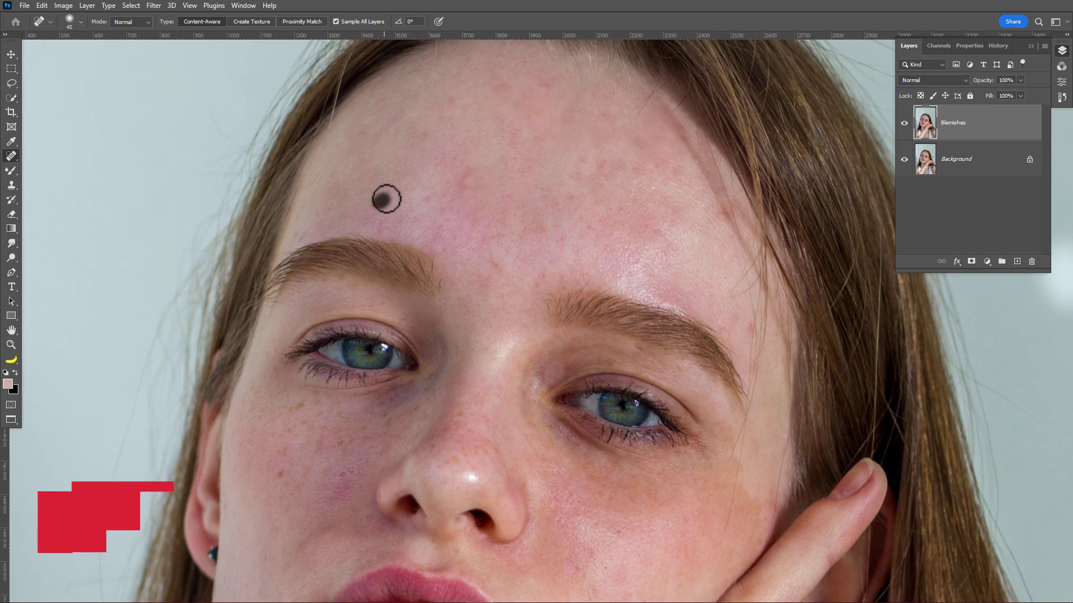
- Heal the remaining blemishes at the forehead's centre and, with a smaller brush, the spot beside the outer end of the image-right eyebrow
{"action": "left_click_drag", "start_coordinate": [473, 173], "coordinate": [464, 189]}
{"action": "left_click", "coordinate": [536, 228]}
{"action": "key", "text": "bracketleft"}
{"action": "key", "text": "bracketleft"}
{"action": "key", "text": "bracketleft"}
{"action": "key", "text": "bracketleft"}
{"action": "left_click", "coordinate": [750, 328]}
- Heal the blemishes on the image-right cheek, beside the mouth and on the chin
{"action": "left_click_drag", "start_coordinate": [709, 182], "coordinate": [675, 26]}
{"action": "left_click", "coordinate": [584, 377]}
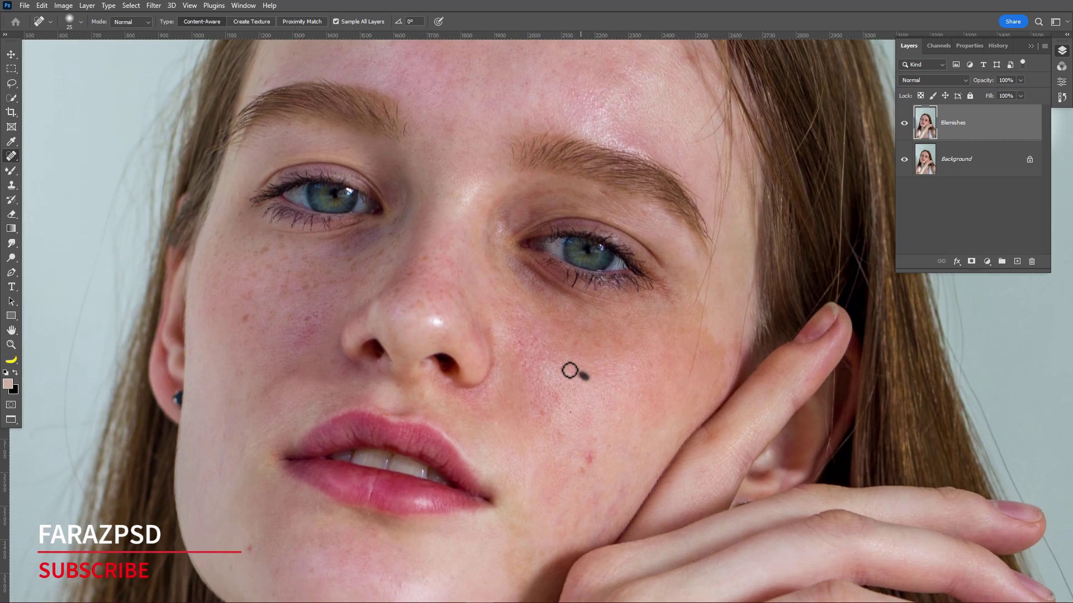
{"action": "left_click_drag", "start_coordinate": [557, 371], "coordinate": [573, 259]}
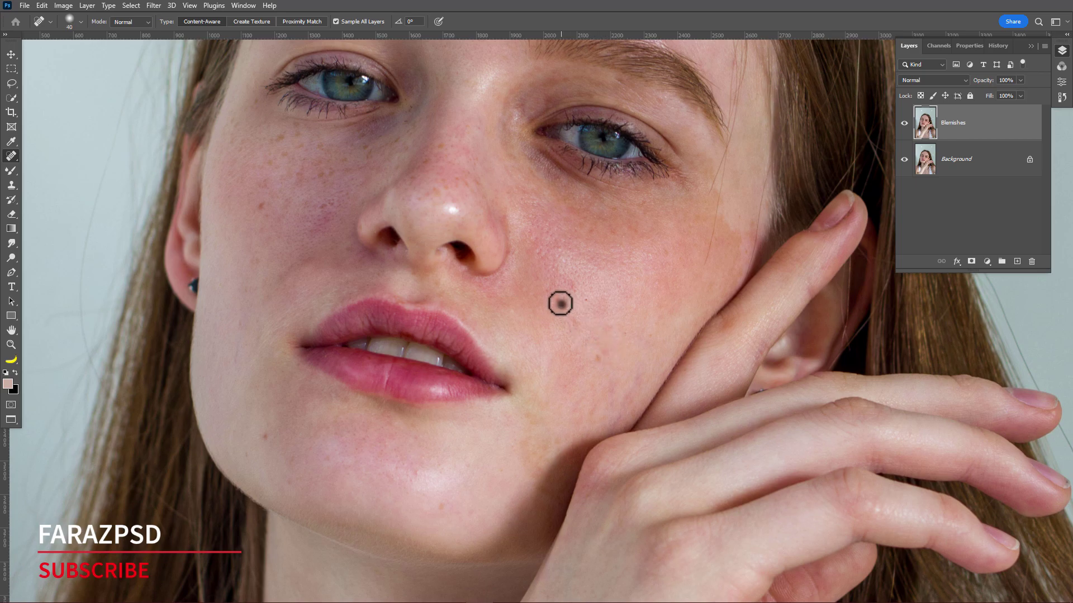
{"action": "key", "text": "bracketright"}
{"action": "key", "text": "bracketright"}
{"action": "key", "text": "bracketright"}
{"action": "mouse_move", "coordinate": [618, 418]}
{"action": "left_mouse_down"}
{"action": "mouse_move", "coordinate": [620, 396]}
{"action": "mouse_move", "coordinate": [603, 405]}
{"action": "left_mouse_up"}
{"action": "left_click_drag", "start_coordinate": [526, 368], "coordinate": [634, 270]}
{"action": "left_click", "coordinate": [524, 377]}
{"action": "left_click", "coordinate": [396, 379]}
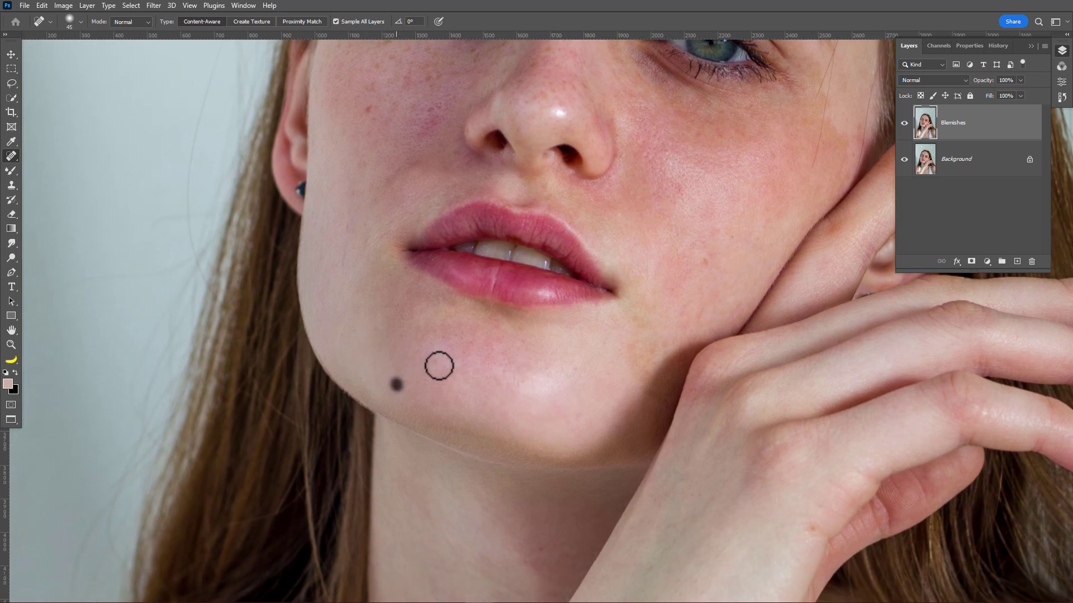
- Reduce the healing brush to size 25 and heal the small spot on the cheek near the fingers
{"action": "left_click_drag", "start_coordinate": [399, 191], "coordinate": [443, 335]}
{"action": "key", "text": "bracketleft"}
{"action": "key", "text": "bracketleft"}
{"action": "key", "text": "bracketleft"}
{"action": "key", "text": "bracketleft"}
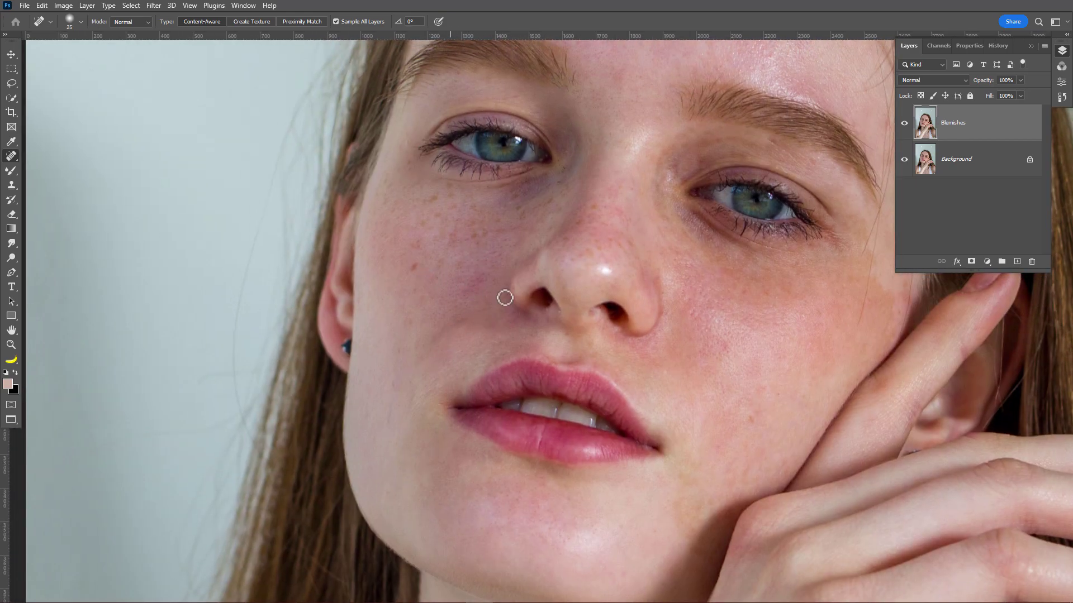
{"action": "left_click_drag", "start_coordinate": [521, 328], "coordinate": [514, 244]}
{"action": "left_click", "coordinate": [747, 338]}
- Enlarge the healing brush to size 45 and heal the red spots on the chest beside the forearm
{"action": "mouse_move", "coordinate": [590, 511]}
{"action": "left_mouse_down"}
{"action": "mouse_move", "coordinate": [567, 161]}
{"action": "mouse_move", "coordinate": [531, 89]}
{"action": "left_mouse_up"}
{"action": "key", "text": "bracketright"}
{"action": "key", "text": "bracketright"}
{"action": "key", "text": "bracketright"}
{"action": "key", "text": "bracketright"}
{"action": "left_click", "coordinate": [796, 184]}
{"action": "left_click_drag", "start_coordinate": [430, 570], "coordinate": [589, 290]}
{"action": "left_click_drag", "start_coordinate": [498, 375], "coordinate": [581, 242]}
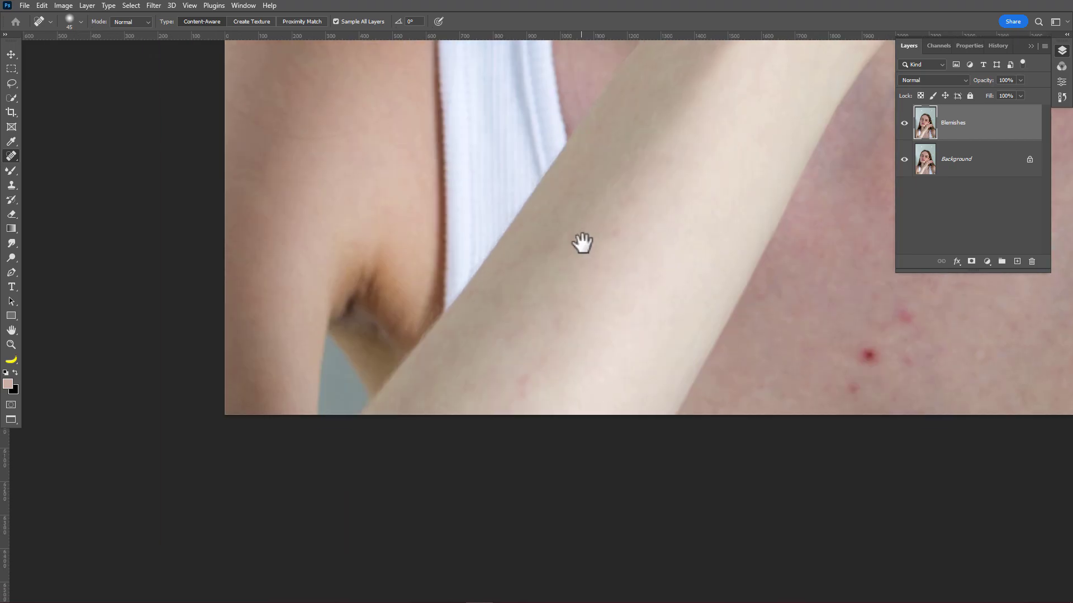
{"action": "left_click_drag", "start_coordinate": [896, 316], "coordinate": [677, 294]}
{"action": "left_click", "coordinate": [639, 333]}
{"action": "left_click", "coordinate": [624, 365]}
{"action": "left_click", "coordinate": [632, 328]}
{"action": "left_click", "coordinate": [675, 288]}
{"action": "mouse_move", "coordinate": [623, 226]}
{"action": "left_mouse_down"}
{"action": "mouse_move", "coordinate": [563, 294]}
{"action": "mouse_move", "coordinate": [176, 447]}
{"action": "left_mouse_up"}
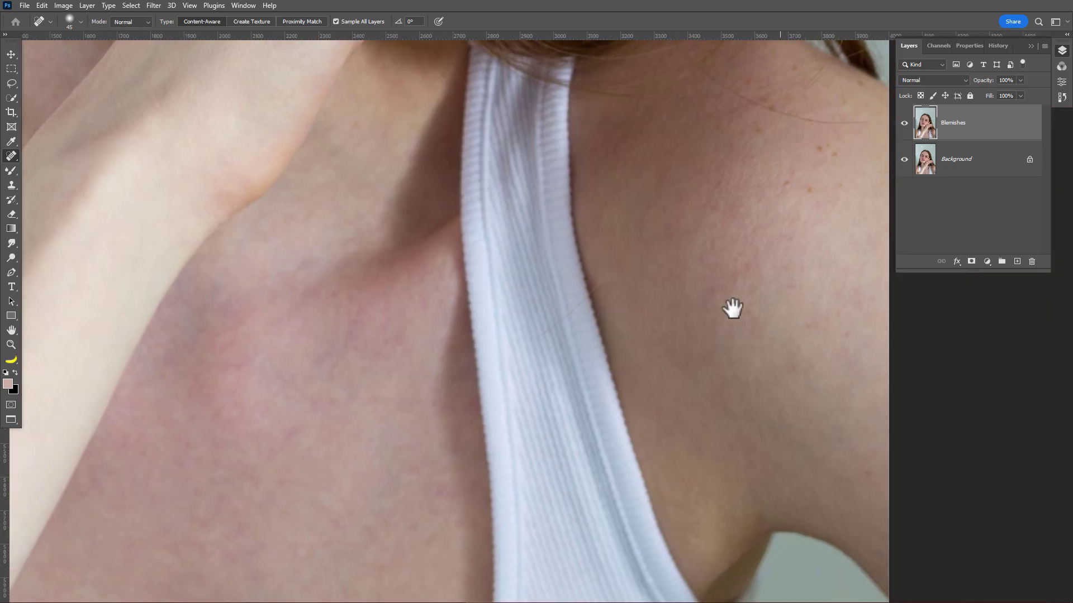
- Compare the healed skin with the original across the whole portrait by toggling the Blemishes layer's visibility
{"action": "key", "text": "z"}
{"action": "right_click", "coordinate": [689, 209]}
{"action": "left_click", "coordinate": [695, 210]}
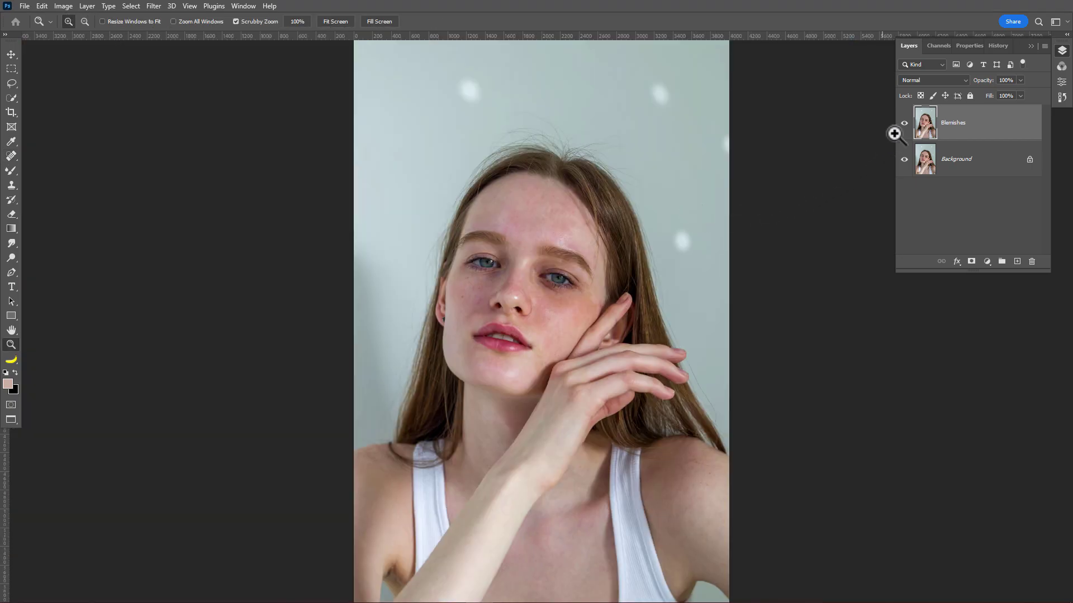
{"action": "left_click", "coordinate": [904, 123]}
- Duplicate the Blemishes layer as Low Frequency, and duplicate that layer as High Frequency
{"action": "left_click_drag", "start_coordinate": [991, 141], "coordinate": [1017, 261]}
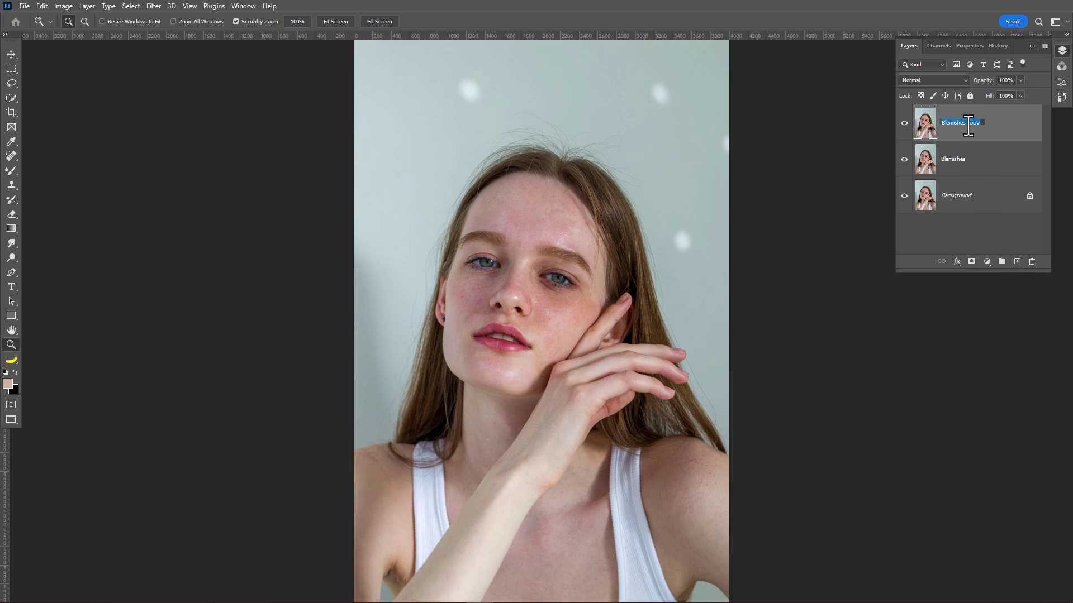
{"action": "left_click_drag", "start_coordinate": [993, 131], "coordinate": [1017, 260]}
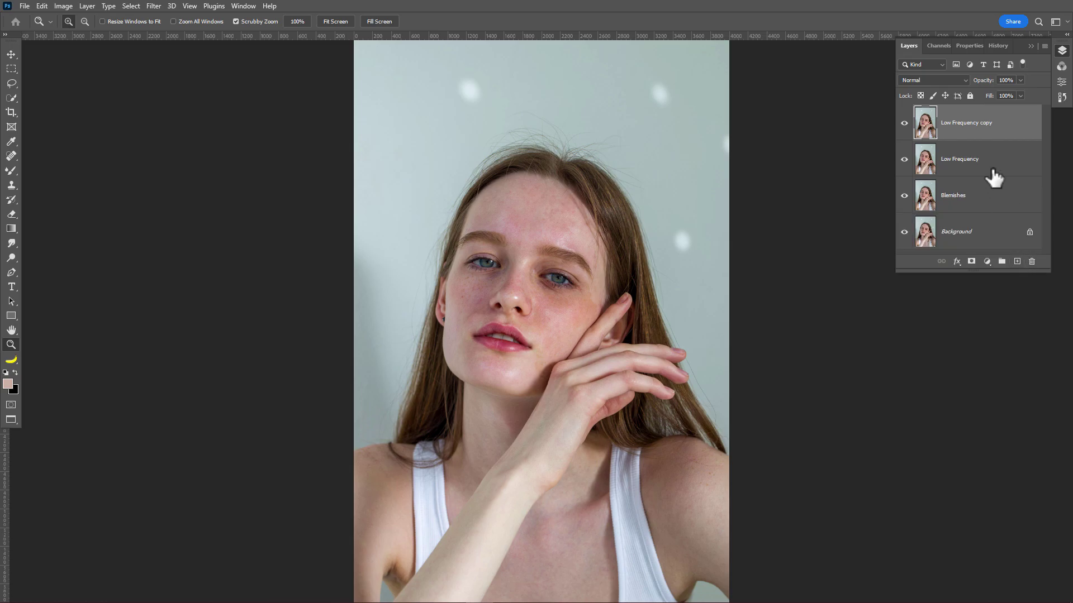
{"action": "double_click", "coordinate": [944, 123]}
- Apply a Gaussian Blur with a 2.8-pixel radius to the Low Frequency layer
{"action": "left_click", "coordinate": [956, 164]}
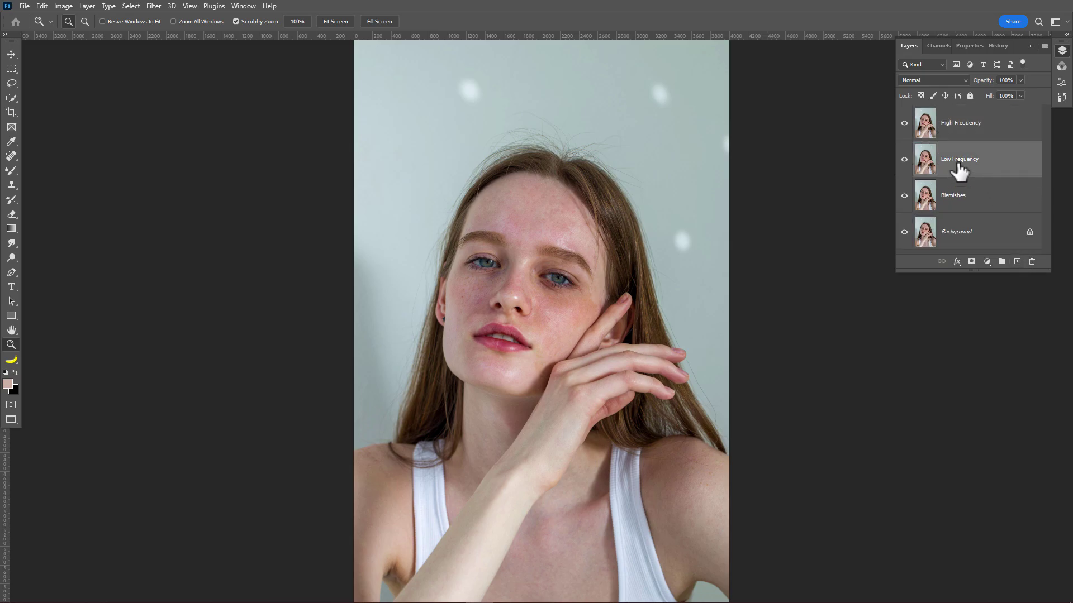
{"action": "left_click", "coordinate": [158, 9]}
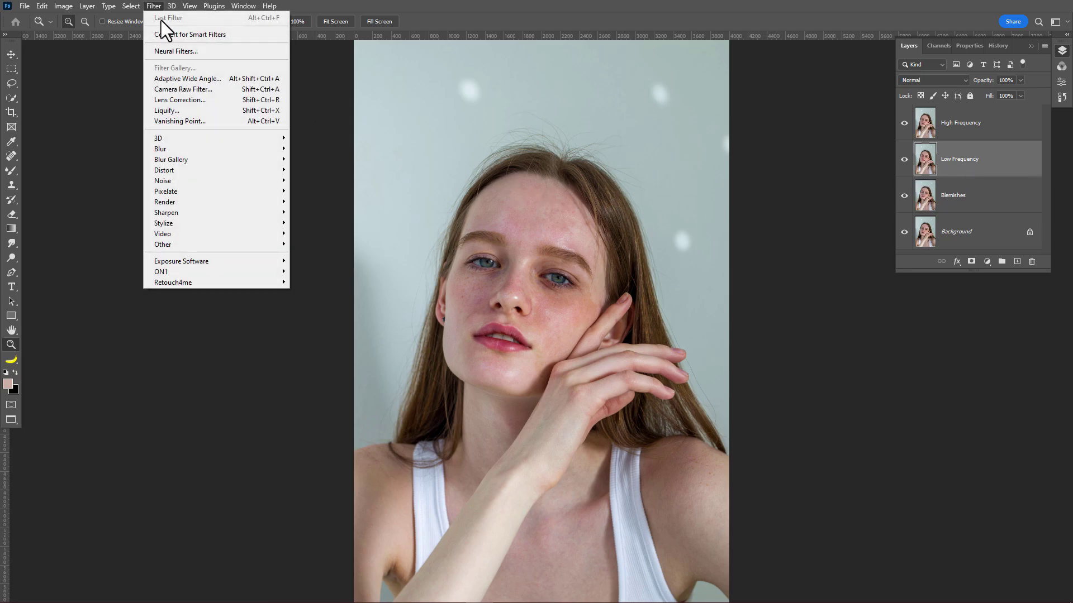
{"action": "mouse_move", "coordinate": [202, 150]}
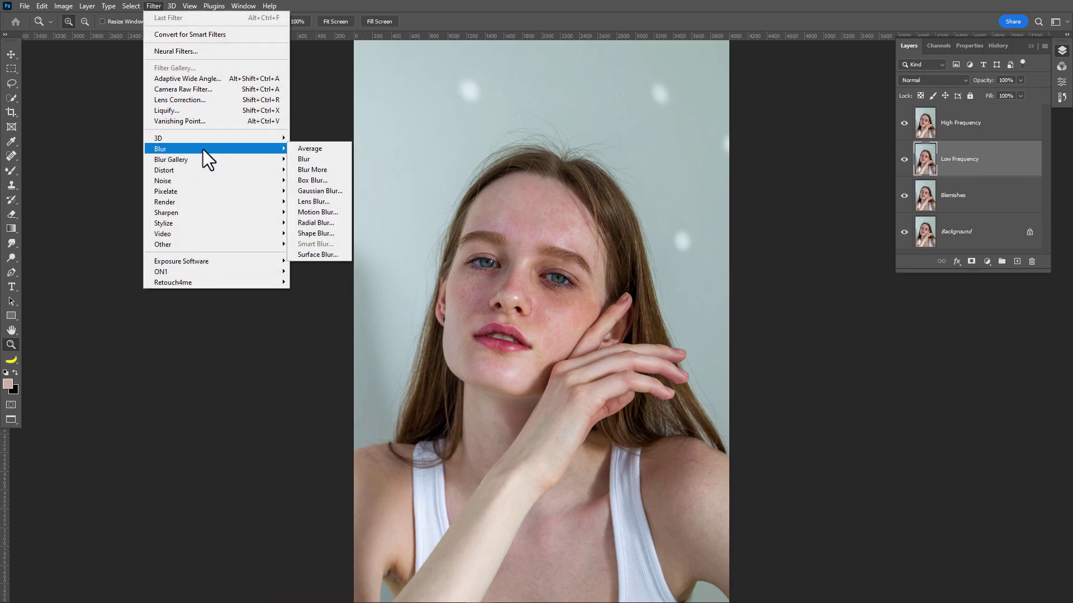
{"action": "left_click", "coordinate": [323, 191]}
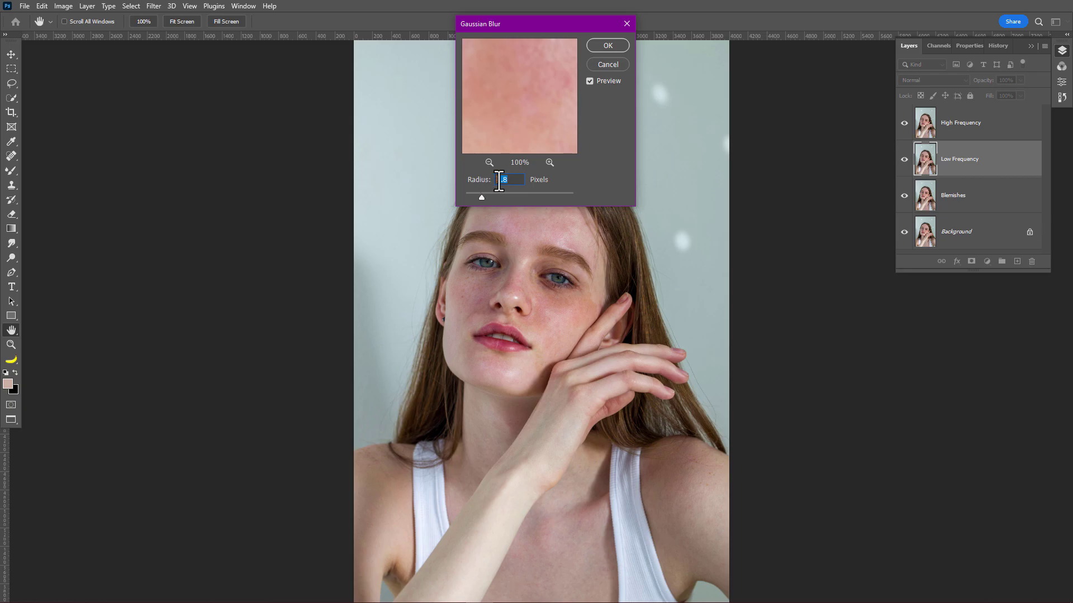
{"action": "left_click", "coordinate": [489, 162]}
{"action": "left_click", "coordinate": [489, 162]}
{"action": "left_click", "coordinate": [489, 162]}
{"action": "left_click", "coordinate": [489, 162]}
{"action": "left_click", "coordinate": [490, 162]}
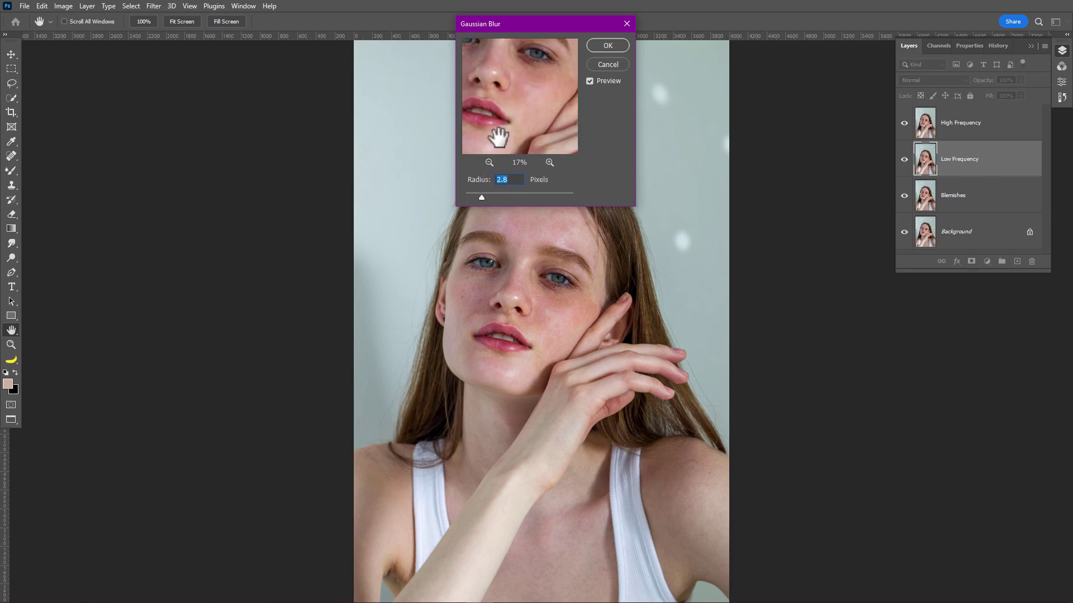
{"action": "left_click", "coordinate": [621, 45]}
{"action": "key", "text": "z"}
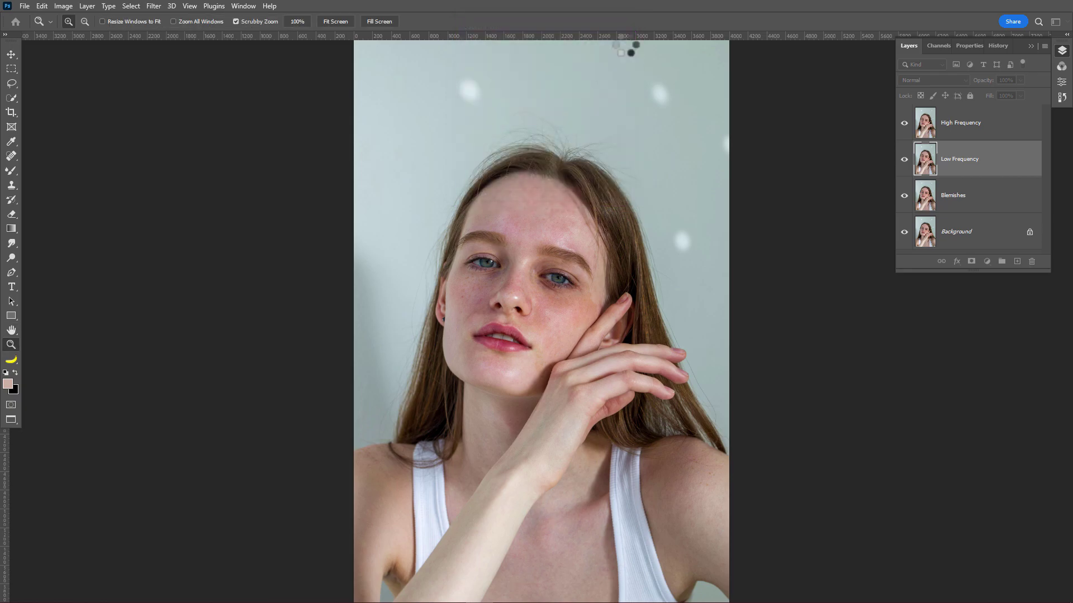
- Use Apply Image on the High Frequency layer with the inverted Low Frequency layer as source, Add blending, scale 2 and offset 0
{"action": "left_click", "coordinate": [979, 136]}
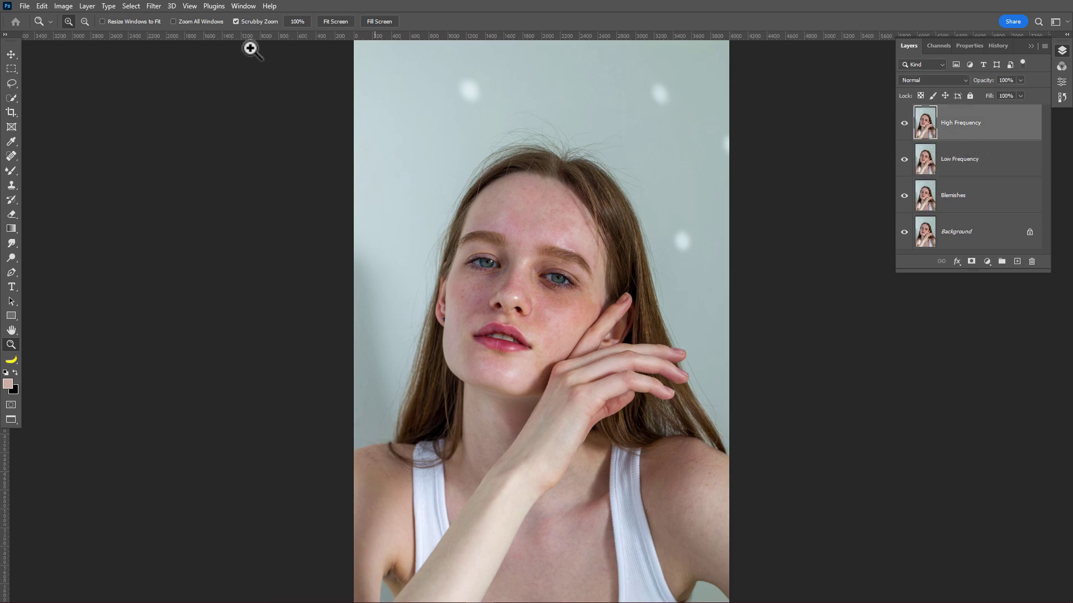
{"action": "left_click", "coordinate": [74, 3]}
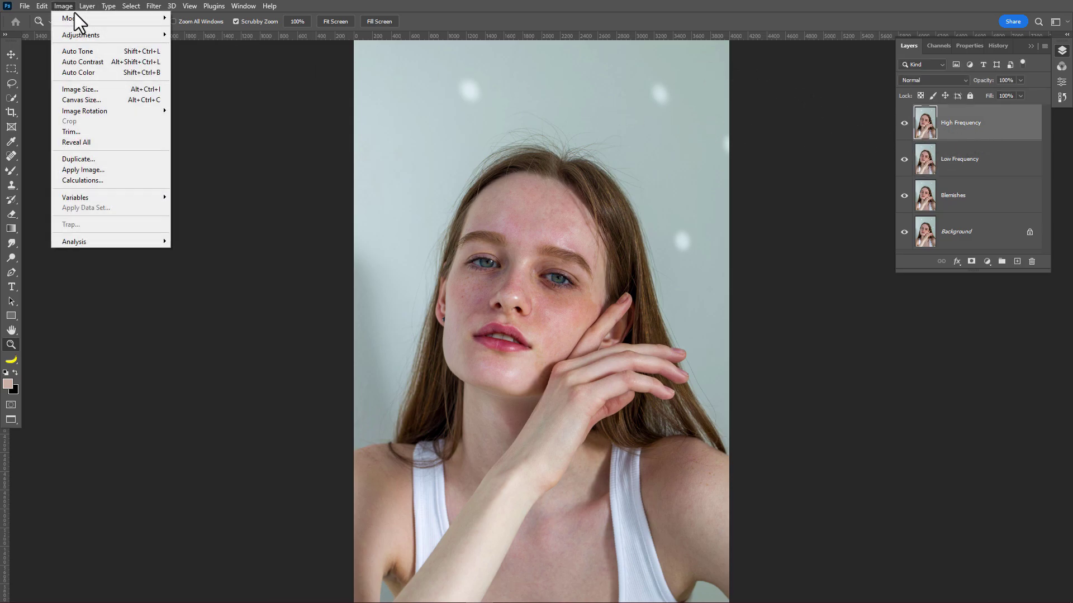
{"action": "left_click", "coordinate": [112, 167]}
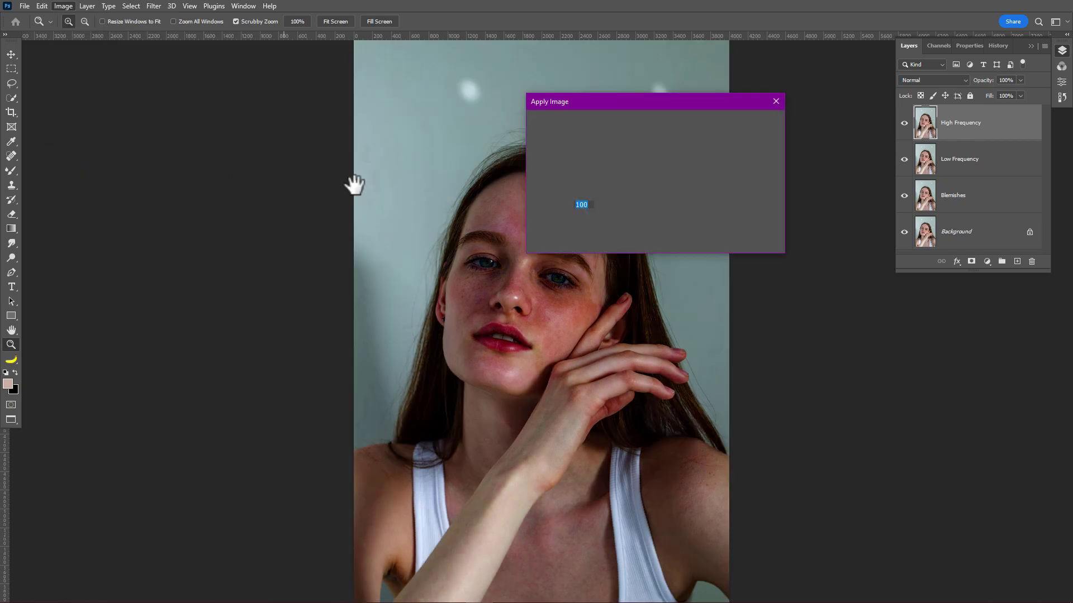
{"action": "left_click", "coordinate": [604, 137]}
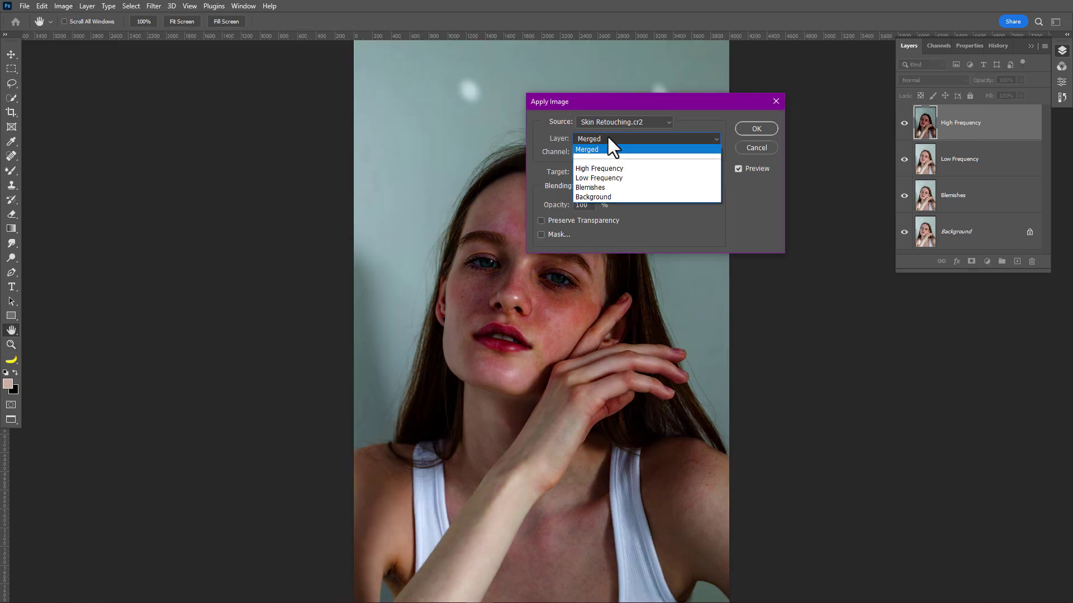
{"action": "left_click", "coordinate": [605, 178]}
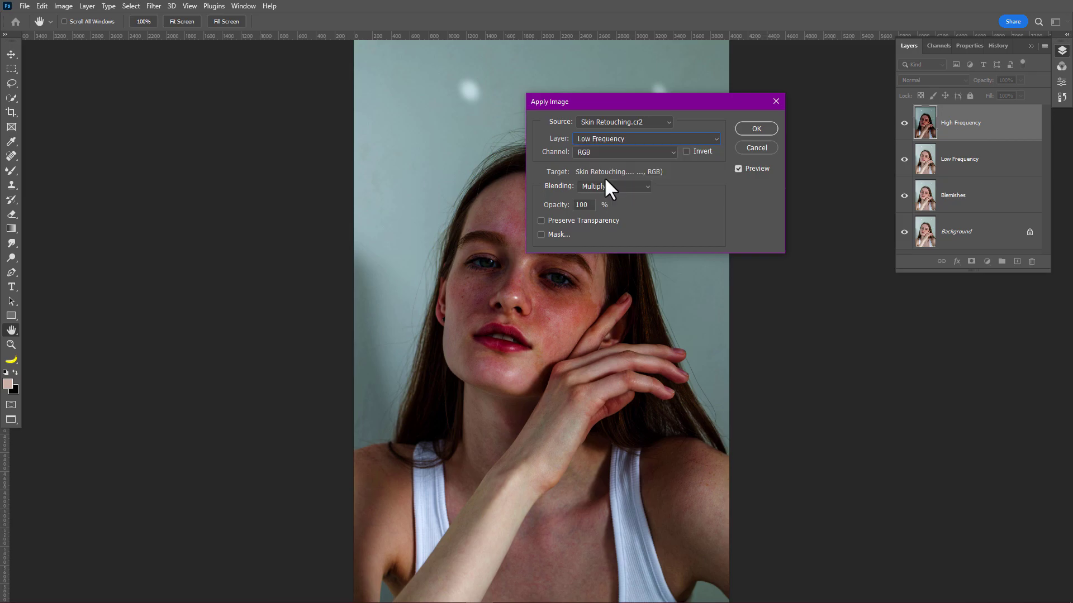
{"action": "left_click", "coordinate": [612, 186]}
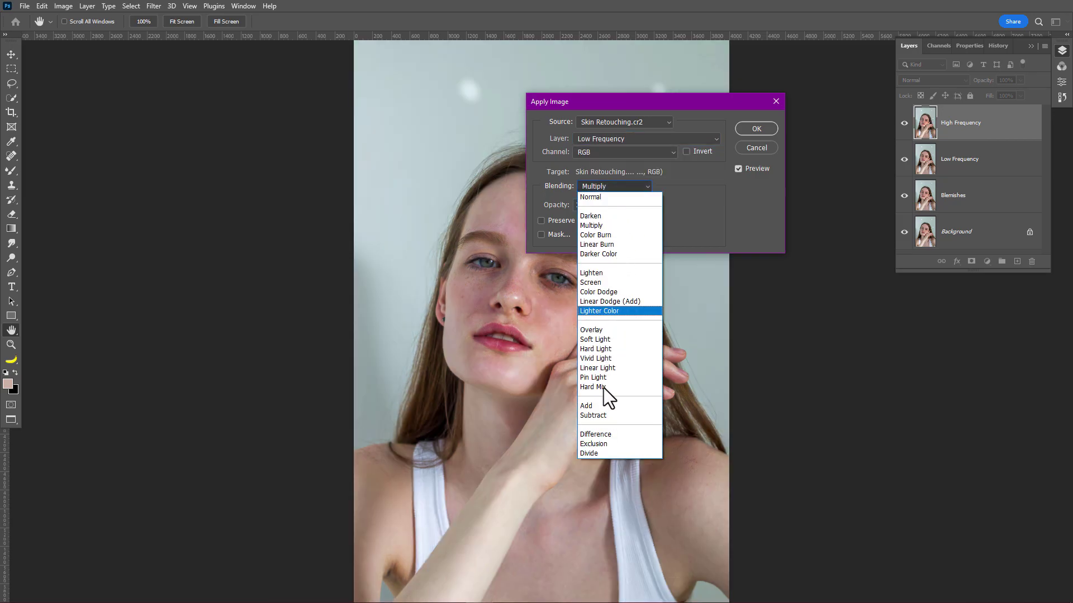
{"action": "left_click", "coordinate": [602, 401]}
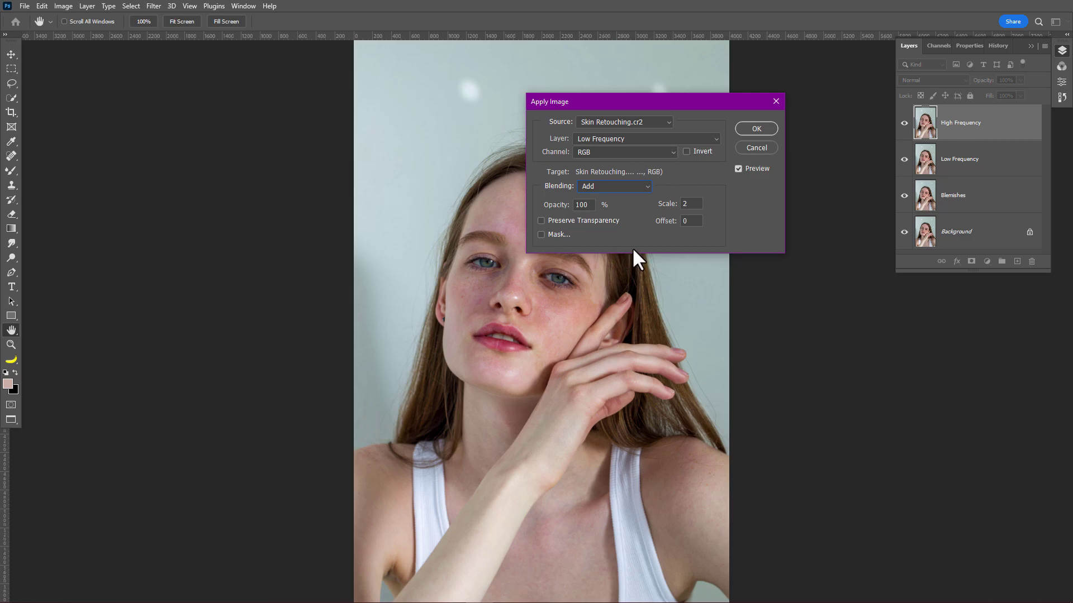
{"action": "left_click", "coordinate": [684, 153]}
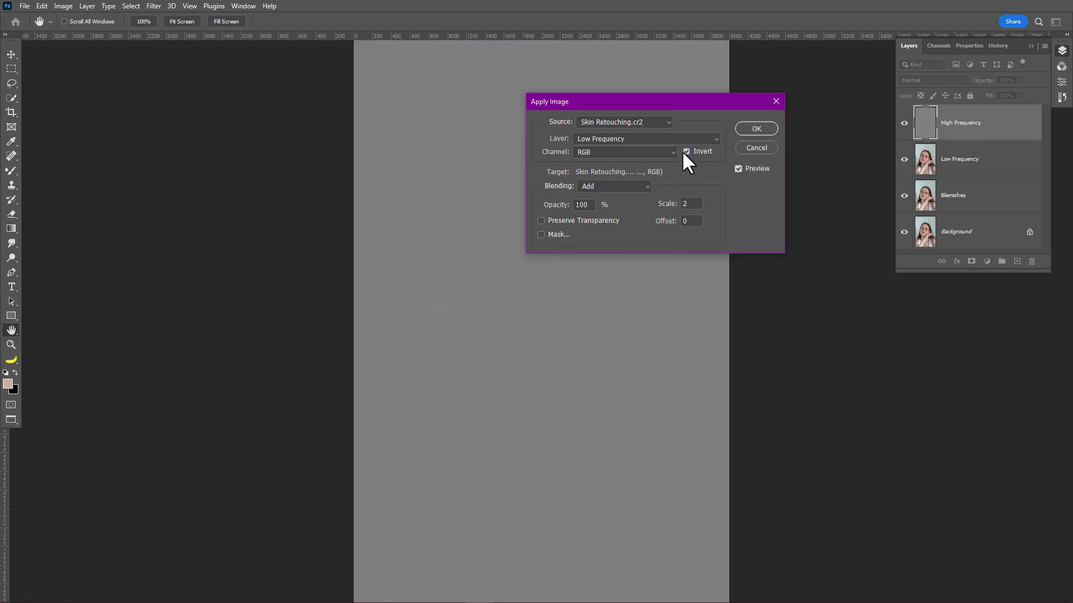
{"action": "left_click", "coordinate": [748, 127]}
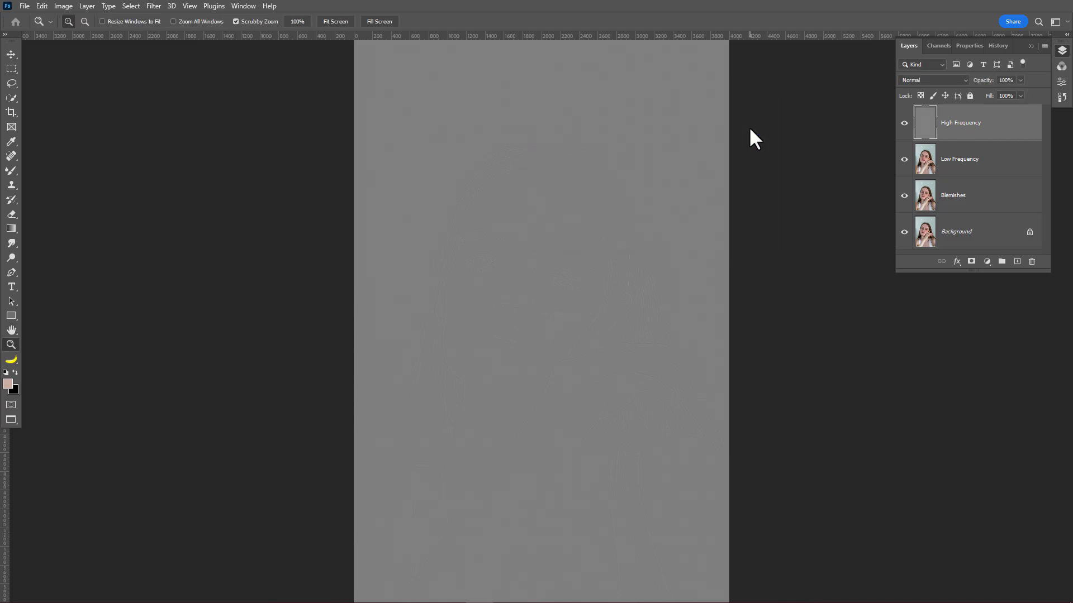
- Set the High Frequency layer's blend mode to Linear Light
{"action": "left_click", "coordinate": [944, 80]}
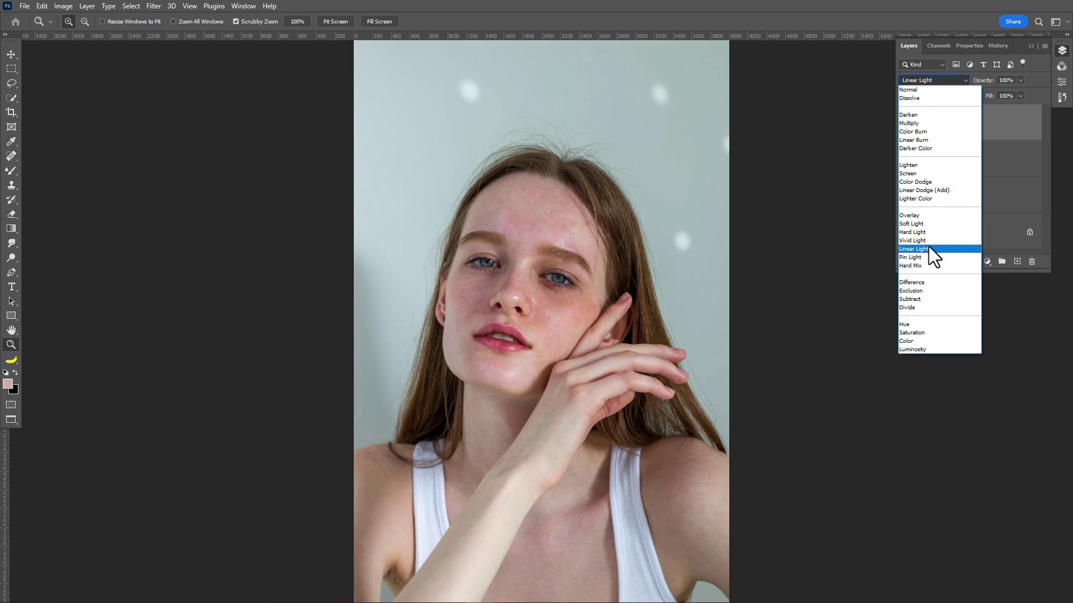
{"action": "left_click", "coordinate": [928, 249]}
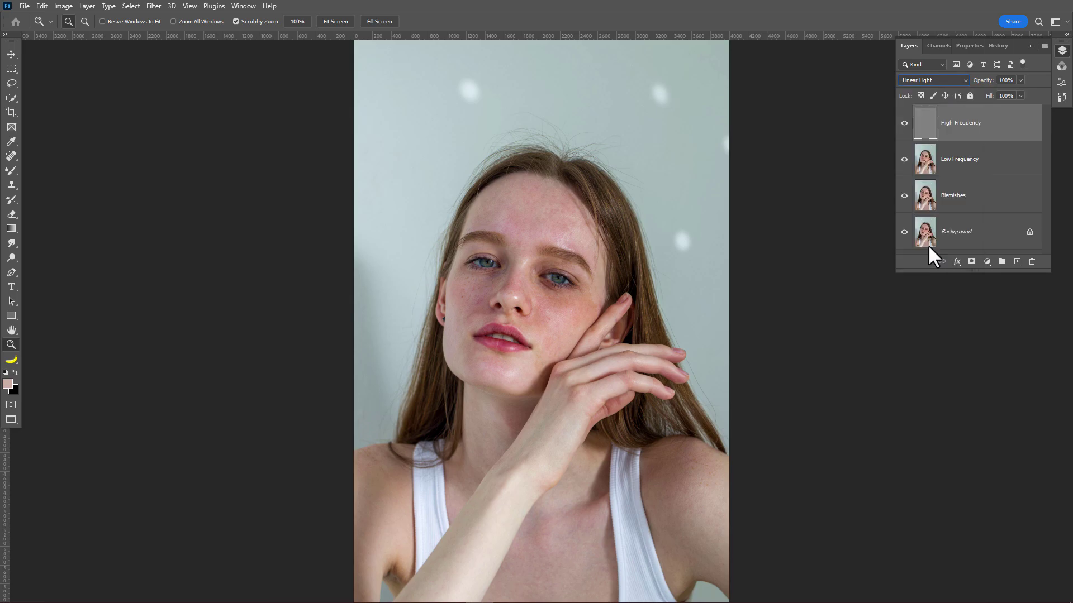
- Select the Low Frequency layer and activate the Mixer Brush for work on the forehead
{"action": "left_click", "coordinate": [949, 167]}
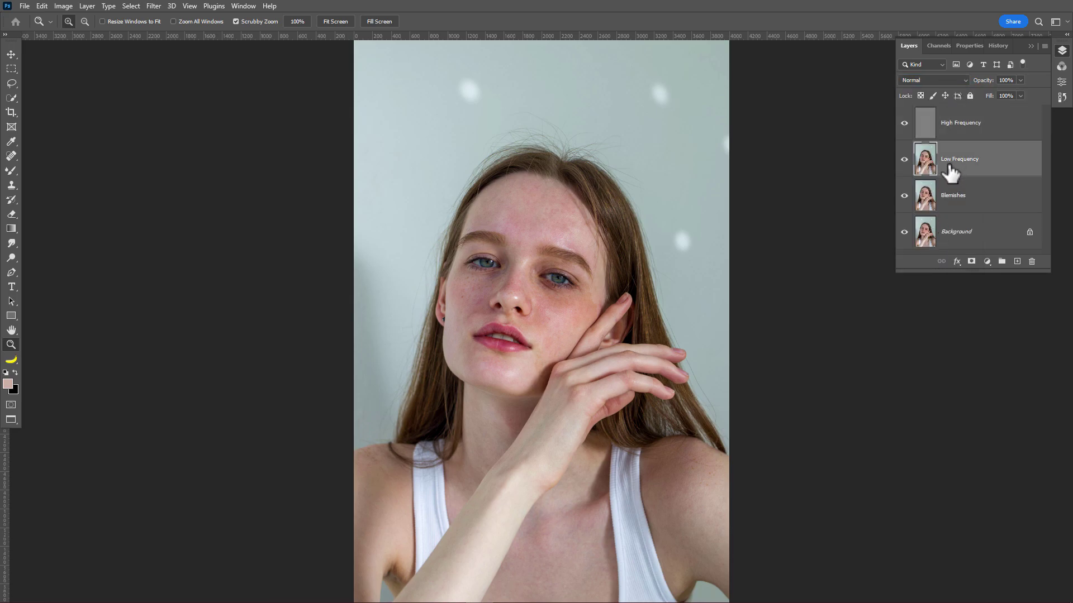
{"action": "left_click_drag", "start_coordinate": [12, 171], "coordinate": [53, 211]}
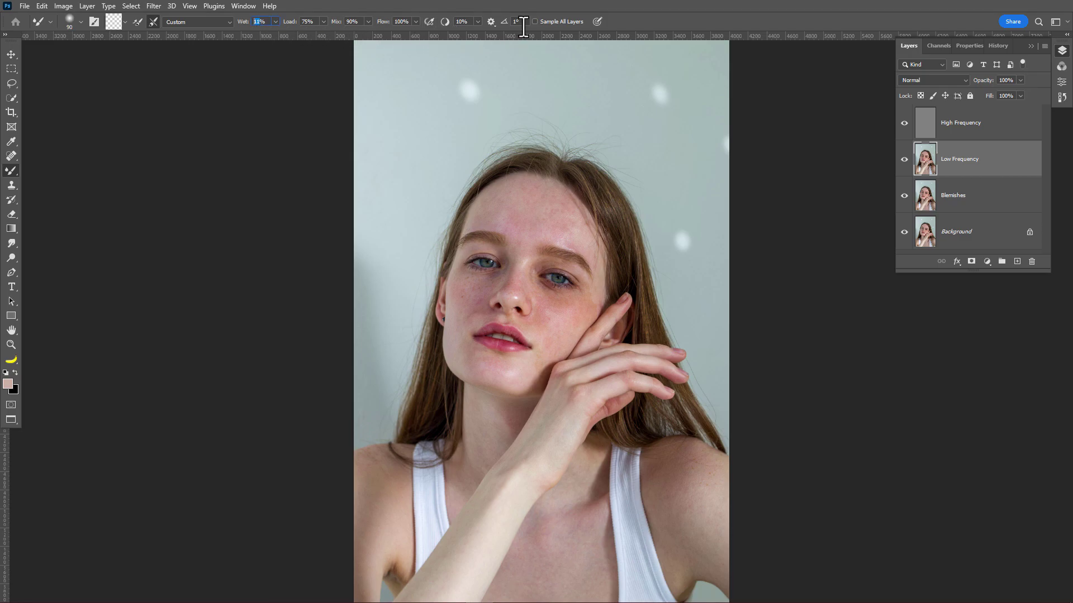
{"action": "key", "text": "z"}
{"action": "left_click_drag", "start_coordinate": [537, 215], "coordinate": [537, 217]}
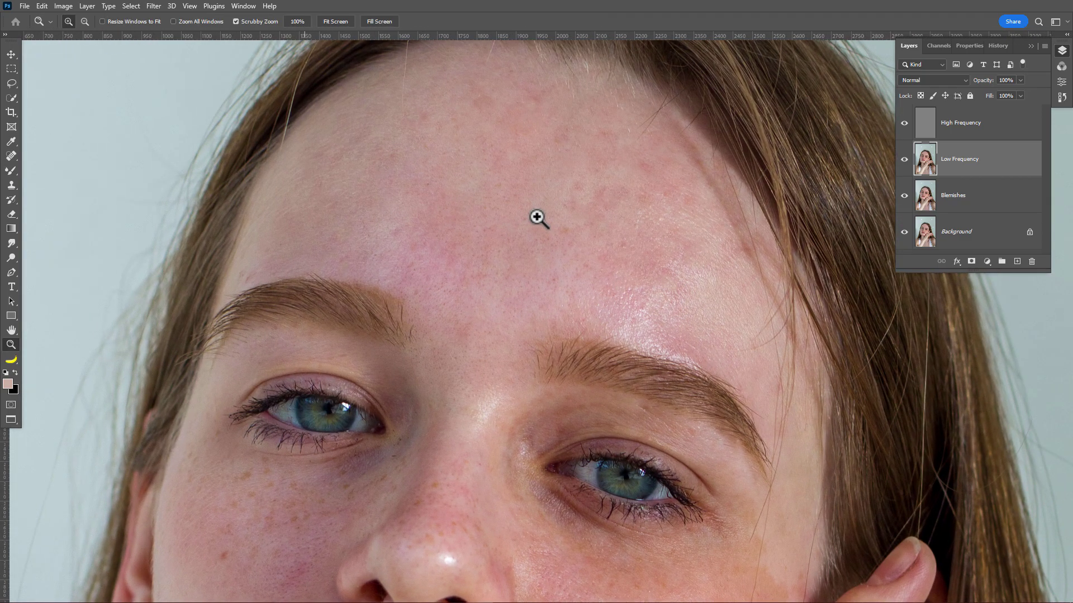
{"action": "key", "text": "b"}
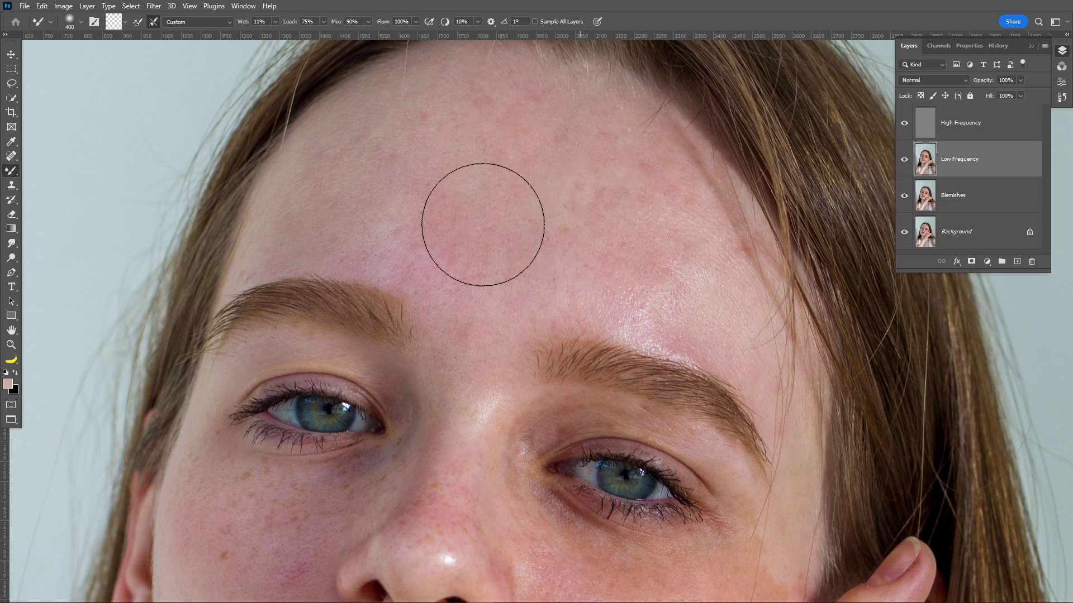
- Blend the blotchy skin tones across the forehead with the Mixer Brush, ending with a 175-pixel brush near the brow and temple
{"action": "mouse_move", "coordinate": [421, 225]}
{"action": "left_mouse_down"}
{"action": "mouse_move", "coordinate": [376, 224]}
{"action": "mouse_move", "coordinate": [356, 199]}
{"action": "mouse_move", "coordinate": [326, 202]}
{"action": "mouse_move", "coordinate": [393, 154]}
{"action": "mouse_move", "coordinate": [507, 127]}
{"action": "mouse_move", "coordinate": [673, 202]}
{"action": "mouse_move", "coordinate": [470, 264]}
{"action": "mouse_move", "coordinate": [397, 227]}
{"action": "left_mouse_up"}
{"action": "key", "text": "bracketleft"}
{"action": "key", "text": "bracketleft"}
{"action": "key", "text": "bracketleft"}
{"action": "key", "text": "bracketleft"}
{"action": "key", "text": "bracketright"}
{"action": "left_click_drag", "start_coordinate": [369, 126], "coordinate": [598, 174]}
{"action": "key", "text": "bracketright"}
{"action": "mouse_move", "coordinate": [484, 293]}
{"action": "left_mouse_down"}
{"action": "mouse_move", "coordinate": [530, 286]}
{"action": "mouse_move", "coordinate": [713, 320]}
{"action": "left_mouse_up"}
{"action": "key", "text": "bracketleft"}
{"action": "key", "text": "bracketleft"}
{"action": "key", "text": "bracketleft"}
{"action": "key", "text": "bracketleft"}
{"action": "left_click_drag", "start_coordinate": [731, 271], "coordinate": [731, 336]}
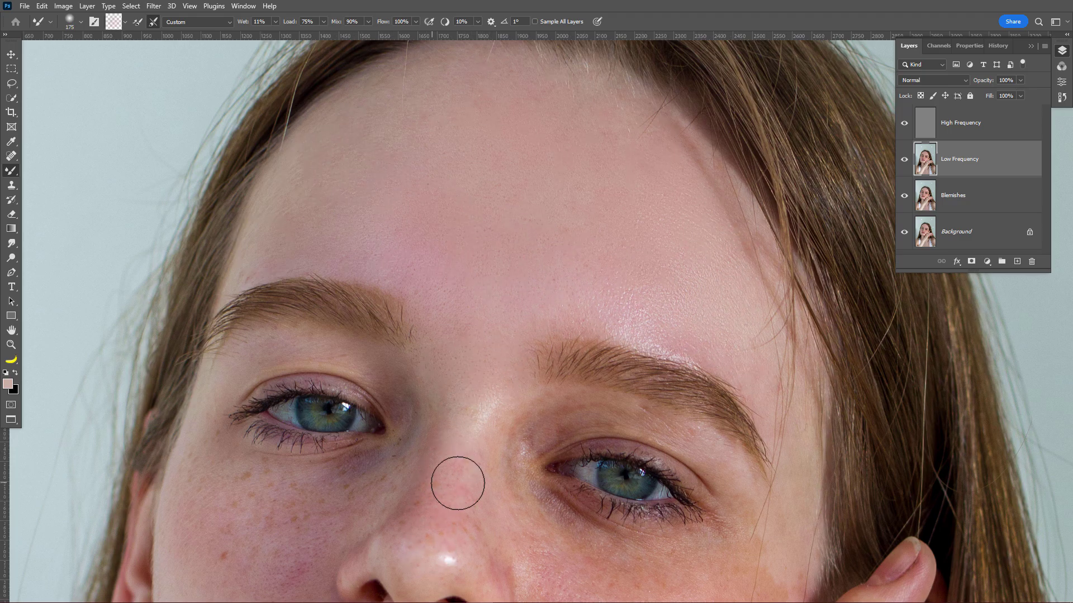
- Blend the skin tones around the nose and below the eye nearest the raised hand, adapting the brush size to each area
{"action": "scroll", "coordinate": [515, 301], "scroll_direction": "down", "scroll_amount": 5}
{"action": "key", "text": "bracketright"}
{"action": "mouse_move", "coordinate": [558, 346]}
{"action": "left_mouse_down"}
{"action": "mouse_move", "coordinate": [524, 386]}
{"action": "mouse_move", "coordinate": [535, 333]}
{"action": "left_mouse_up"}
{"action": "key", "text": "bracketright"}
{"action": "key", "text": "bracketleft"}
{"action": "mouse_move", "coordinate": [513, 251]}
{"action": "left_mouse_down"}
{"action": "mouse_move", "coordinate": [490, 195]}
{"action": "mouse_move", "coordinate": [526, 140]}
{"action": "mouse_move", "coordinate": [558, 134]}
{"action": "left_mouse_up"}
{"action": "key", "text": "bracketleft"}
{"action": "left_click_drag", "start_coordinate": [713, 198], "coordinate": [705, 237]}
- Smooth the cheek beside the raised hand with the Mixer Brush, ending at a brush size of 300 pixels
{"action": "key", "text": "bracketright"}
{"action": "key", "text": "bracketright"}
{"action": "mouse_move", "coordinate": [656, 302]}
{"action": "left_mouse_down"}
{"action": "mouse_move", "coordinate": [665, 345]}
{"action": "mouse_move", "coordinate": [770, 295]}
{"action": "mouse_move", "coordinate": [771, 325]}
{"action": "mouse_move", "coordinate": [775, 246]}
{"action": "left_mouse_up"}
{"action": "key", "text": "bracketleft"}
{"action": "key", "text": "bracketleft"}
{"action": "key", "text": "bracketright"}
{"action": "key", "text": "bracketright"}
{"action": "key", "text": "bracketright"}
- Even out the skin around the mouth, chin and jaw with the 300-pixel Mixer Brush
{"action": "scroll", "coordinate": [505, 354], "scroll_direction": "down", "scroll_amount": 5}
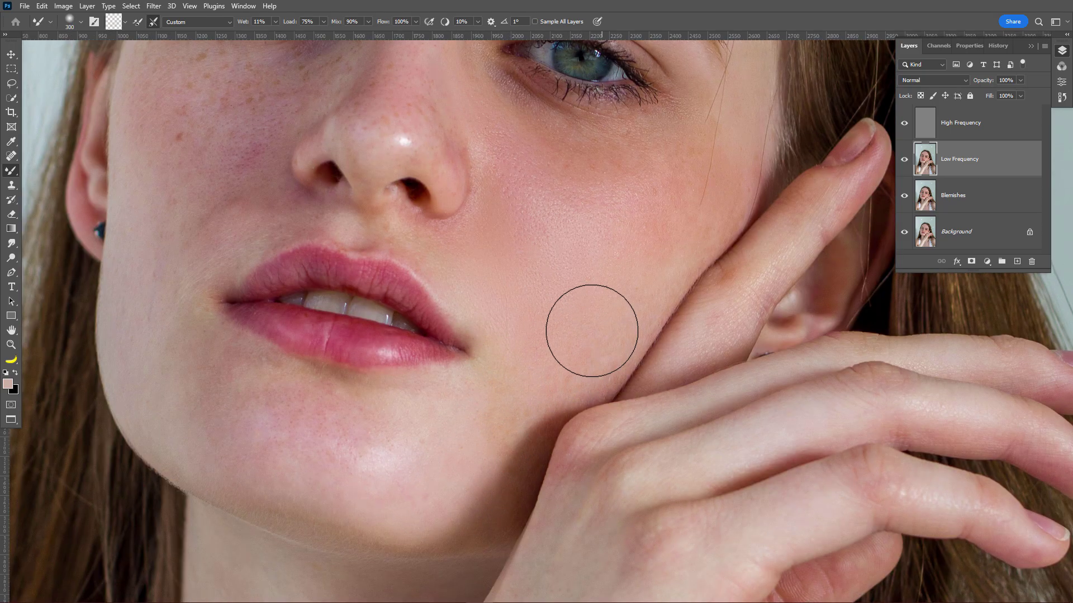
{"action": "scroll", "coordinate": [284, 428], "scroll_direction": "left", "scroll_amount": 5}
{"action": "scroll", "coordinate": [335, 369], "scroll_direction": "down", "scroll_amount": 3}
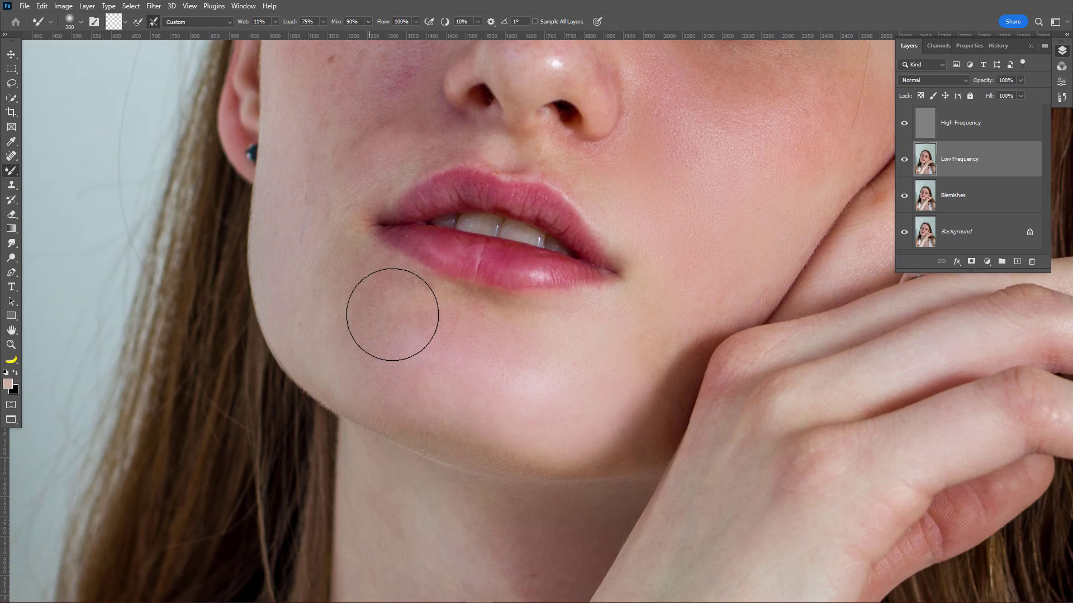
- Smooth the freckled cheek, the adjacent eyelid and the nose area, using brush sizes from 200 down to 100 pixels
{"action": "scroll", "coordinate": [318, 163], "scroll_direction": "up", "scroll_amount": 9}
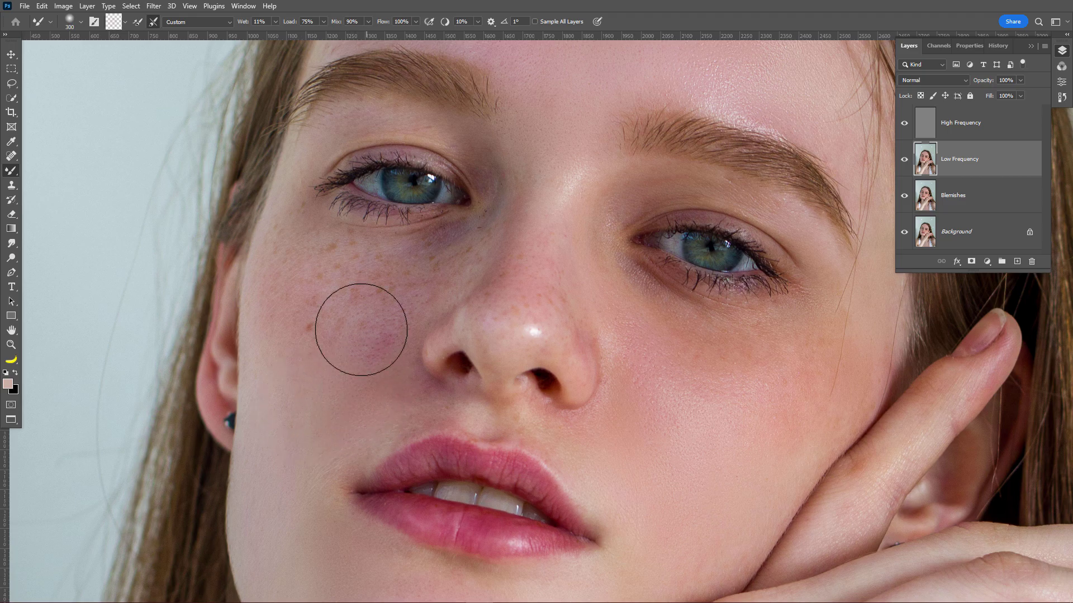
{"action": "key", "text": "bracketleft"}
{"action": "key", "text": "bracketleft"}
{"action": "key", "text": "bracketleft"}
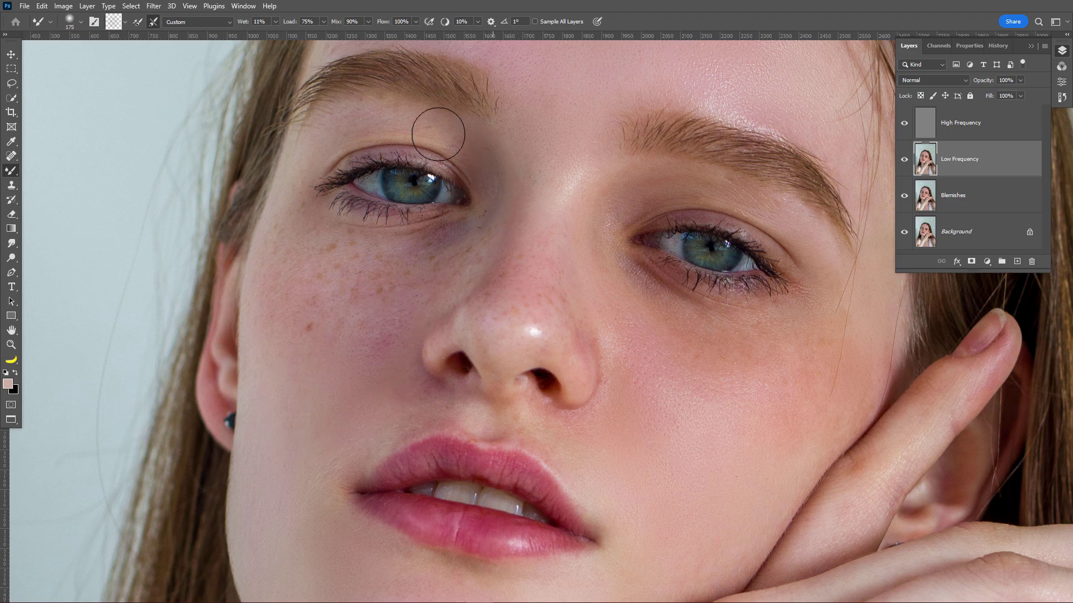
{"action": "key", "text": "bracketright"}
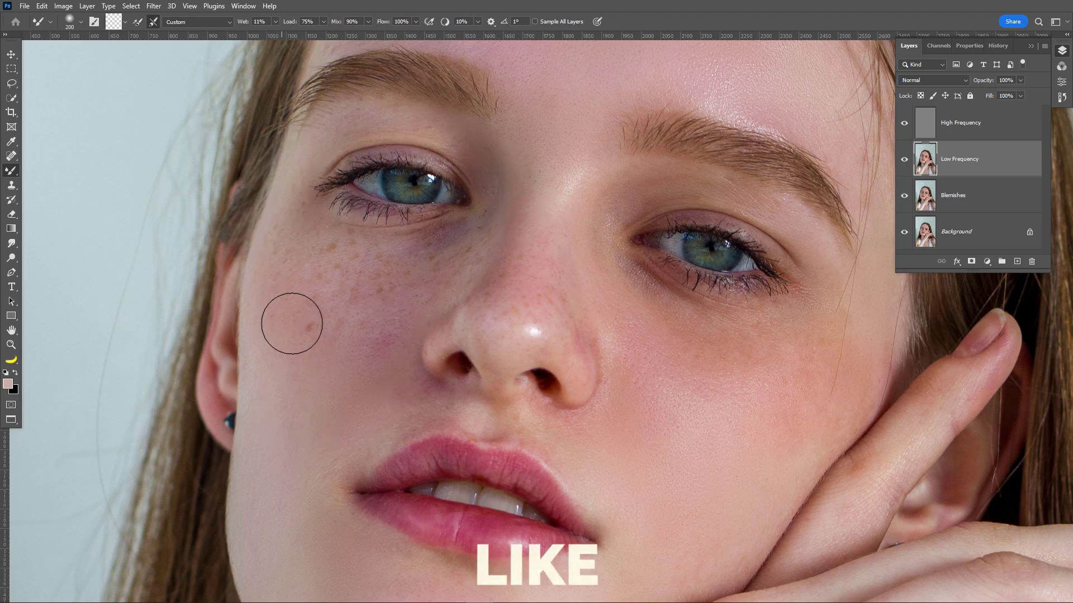
{"action": "key", "text": "bracketleft"}
{"action": "key", "text": "bracketleft"}
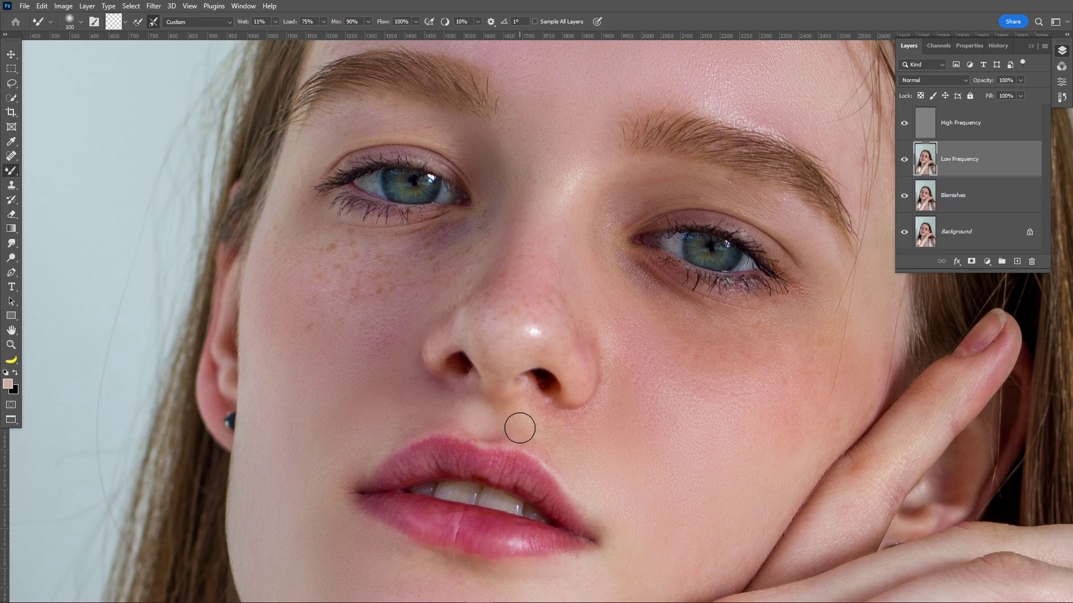
- Smooth the skin tones of the chin and neck, enlarging the Mixer Brush to 300 pixels
{"action": "key", "text": "bracketright"}
{"action": "key", "text": "bracketright"}
{"action": "key", "text": "bracketright"}
{"action": "key", "text": "bracketright"}
{"action": "scroll", "coordinate": [709, 276], "scroll_direction": "down", "scroll_amount": 5}
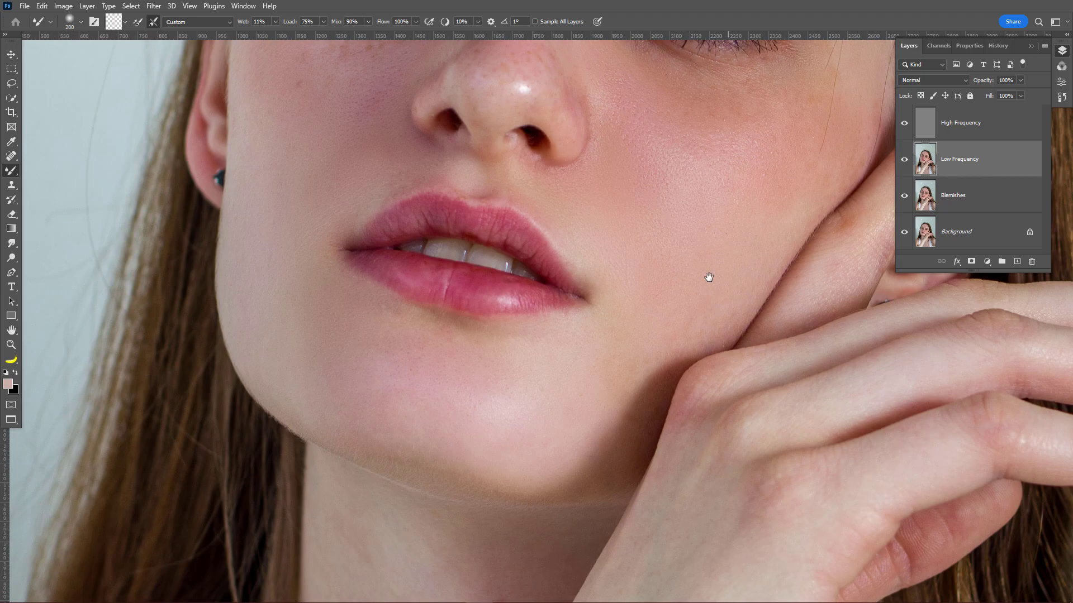
{"action": "left_click_drag", "start_coordinate": [563, 451], "coordinate": [653, 161]}
{"action": "key", "text": "bracketright"}
{"action": "key", "text": "bracketright"}
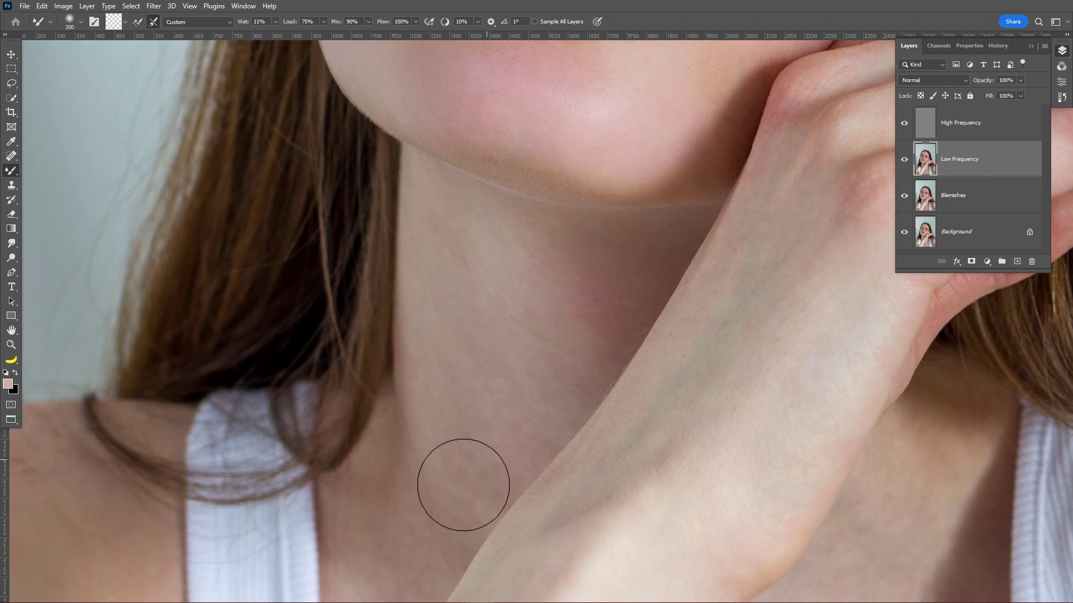
- Blend the skin tones on the shoulder and underarm beside the strap on the raised forearm's side with the 300-pixel brush
{"action": "left_click_drag", "start_coordinate": [500, 484], "coordinate": [599, 299]}
{"action": "scroll", "coordinate": [343, 383], "scroll_direction": "left", "scroll_amount": 3}
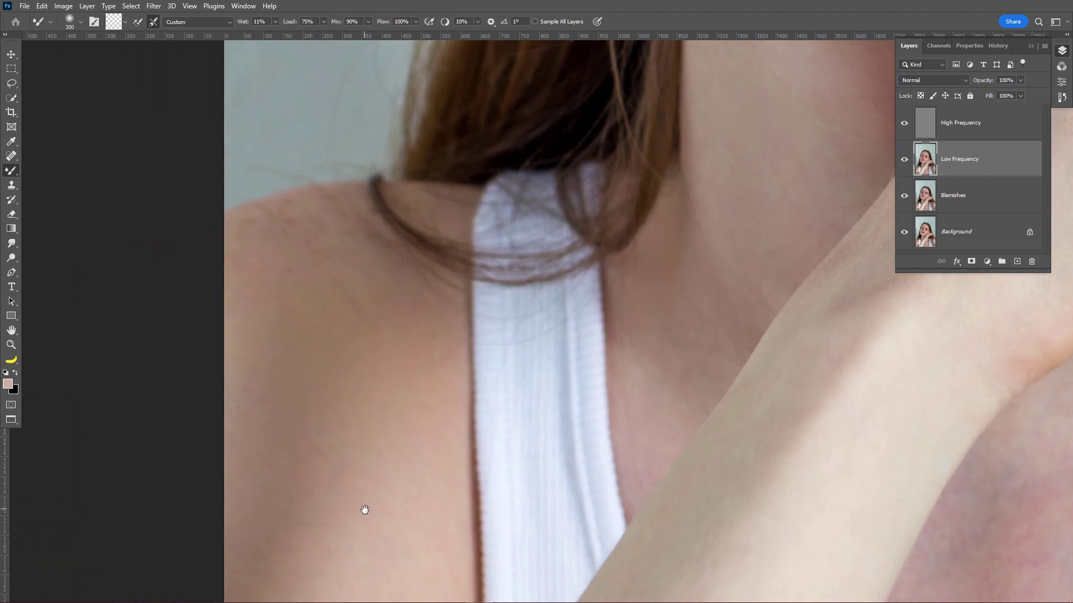
{"action": "scroll", "coordinate": [466, 397], "scroll_direction": "down", "scroll_amount": 3}
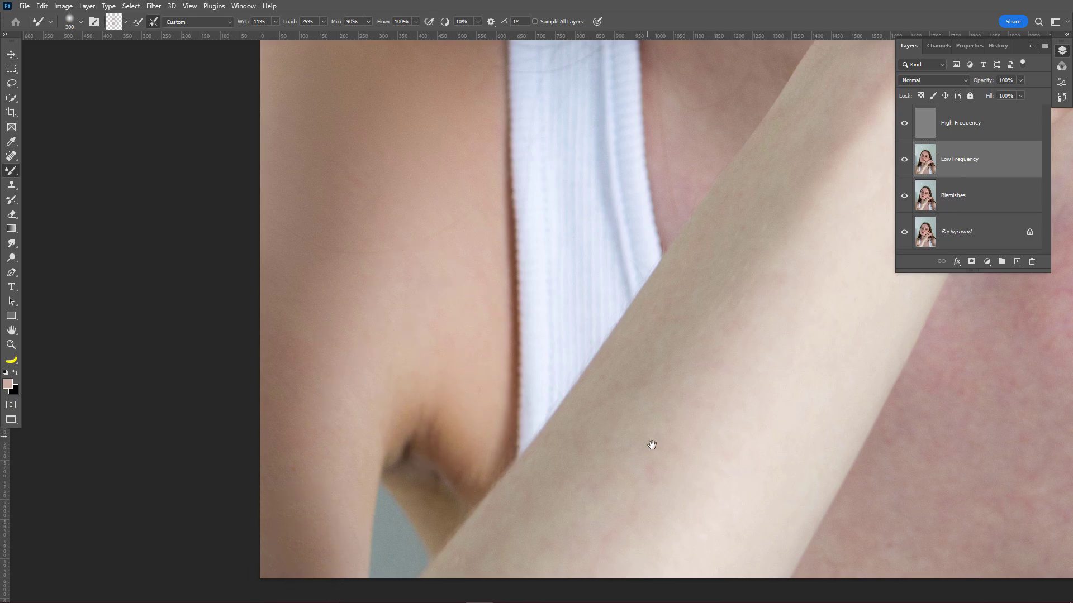
{"action": "scroll", "coordinate": [359, 254], "scroll_direction": "down", "scroll_amount": 3}
{"action": "scroll", "coordinate": [359, 254], "scroll_direction": "left", "scroll_amount": 2}
- Smooth the raised forearm with the Mixer Brush enlarged to 600 pixels
{"action": "left_click_drag", "start_coordinate": [584, 321], "coordinate": [397, 324]}
{"action": "key", "text": "bracketright"}
{"action": "key", "text": "bracketright"}
{"action": "key", "text": "bracketright"}
{"action": "left_click_drag", "start_coordinate": [585, 295], "coordinate": [448, 450]}
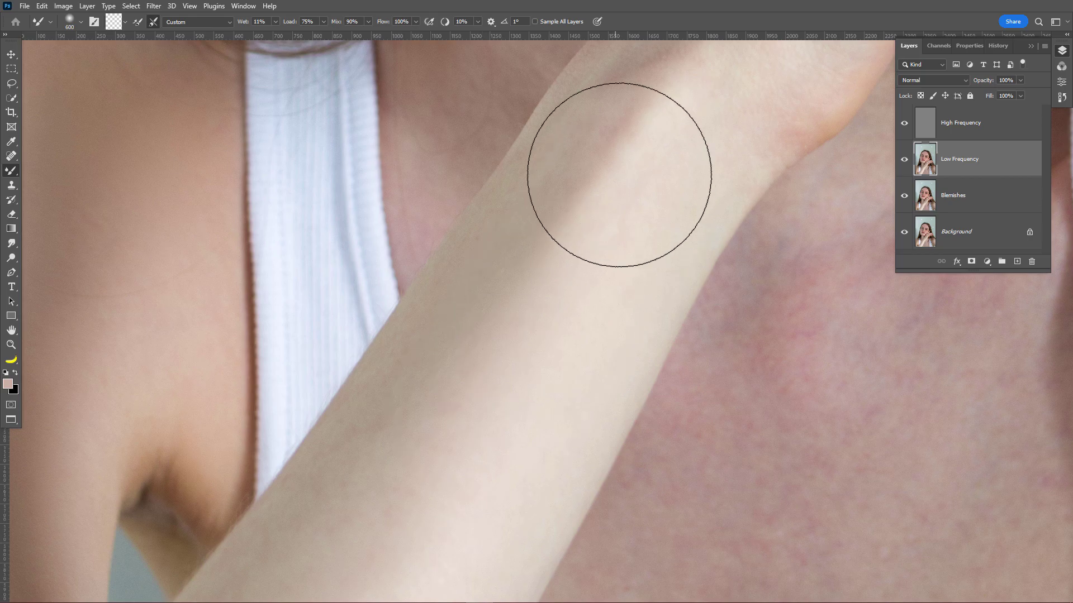
- Even out the wrist, back of the hand and knuckles, reducing the brush to 300 and down to 125 pixels
{"action": "left_click_drag", "start_coordinate": [709, 125], "coordinate": [519, 360]}
{"action": "key", "text": "bracketleft"}
{"action": "key", "text": "bracketleft"}
{"action": "key", "text": "bracketleft"}
{"action": "left_click_drag", "start_coordinate": [646, 142], "coordinate": [431, 401]}
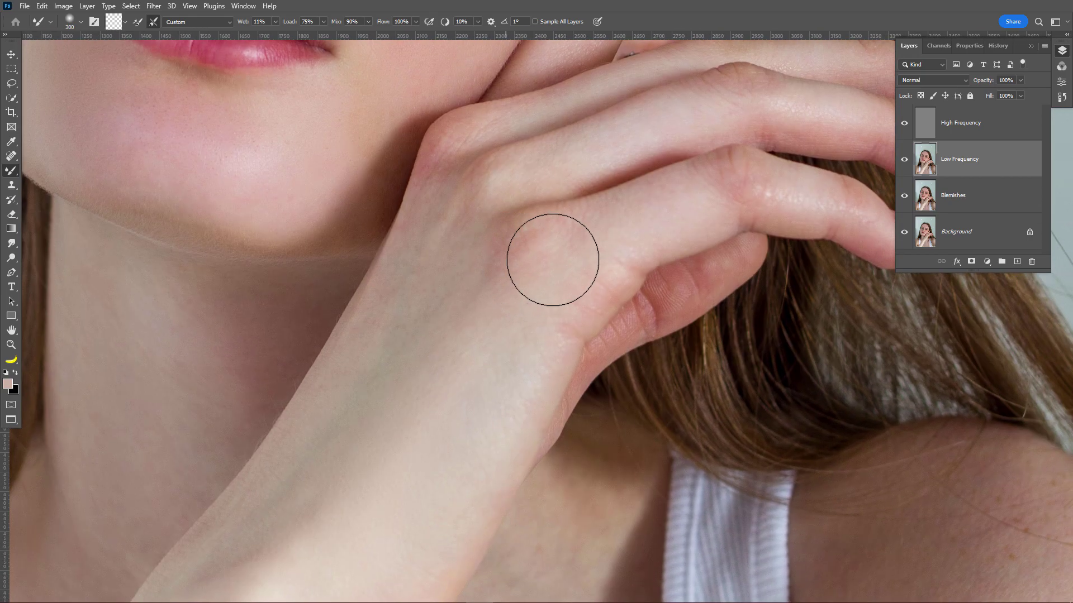
{"action": "key", "text": "bracketleft"}
{"action": "key", "text": "bracketleft"}
{"action": "key", "text": "bracketleft"}
{"action": "key", "text": "bracketleft"}
{"action": "key", "text": "bracketleft"}
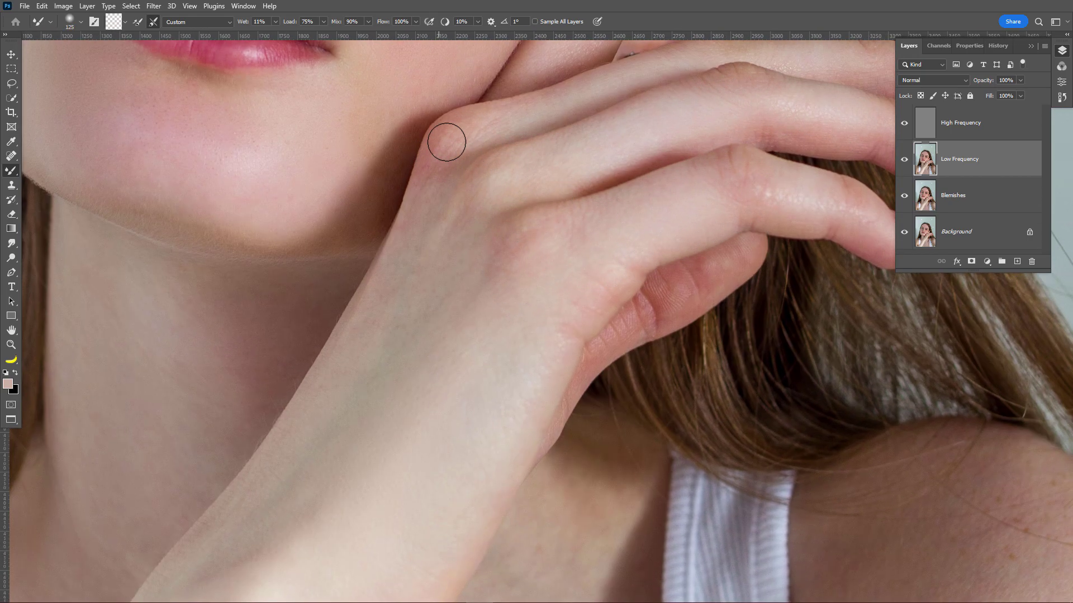
- Smooth the fingers of the raised hand with the Mixer Brush at 175 pixels
{"action": "left_click_drag", "start_coordinate": [716, 89], "coordinate": [638, 332]}
{"action": "key", "text": "bracketright"}
{"action": "key", "text": "bracketright"}
{"action": "left_click_drag", "start_coordinate": [715, 348], "coordinate": [634, 249]}
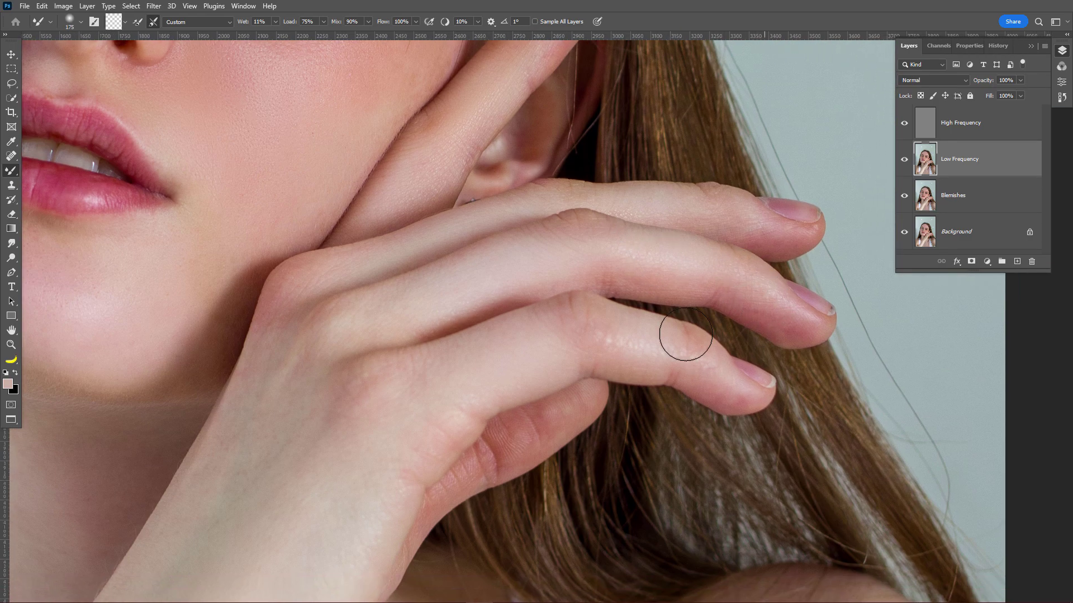
- Blend the reddish tones on the shoulder below the raised fingers with the brush enlarged to 500 pixels
{"action": "scroll", "coordinate": [578, 239], "scroll_direction": "down", "scroll_amount": 8}
{"action": "scroll", "coordinate": [579, 238], "scroll_direction": "right", "scroll_amount": 2}
{"action": "key", "text": "bracketright"}
{"action": "key", "text": "bracketright"}
{"action": "key", "text": "bracketright"}
{"action": "key", "text": "bracketright"}
{"action": "key", "text": "bracketright"}
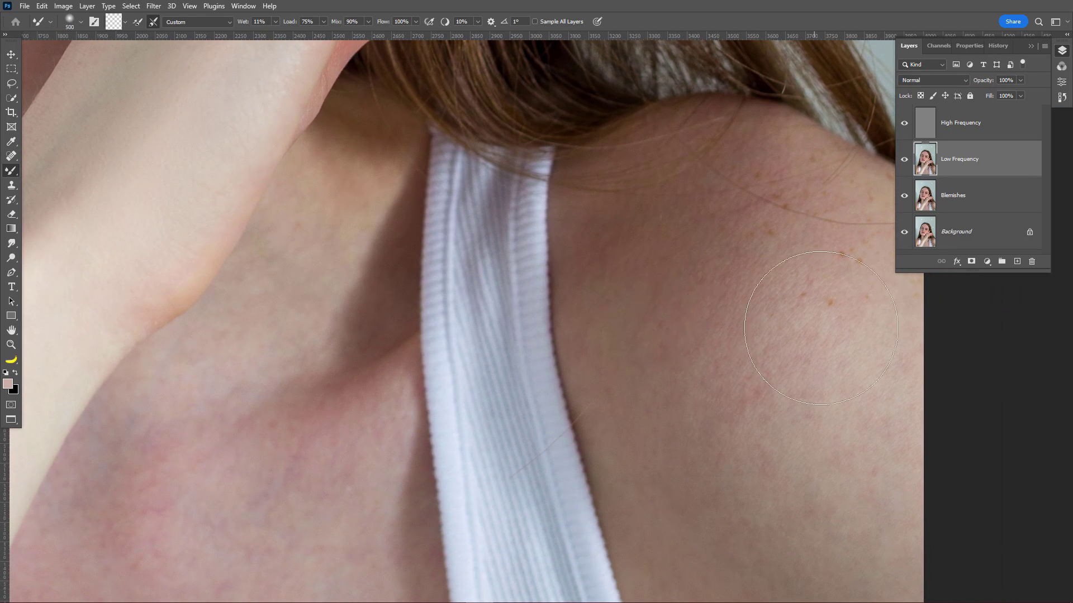
- Smooth the upper chest and collarbone area between the forearm and the strap, reducing the brush to 300 pixels
{"action": "scroll", "coordinate": [666, 229], "scroll_direction": "down", "scroll_amount": 3}
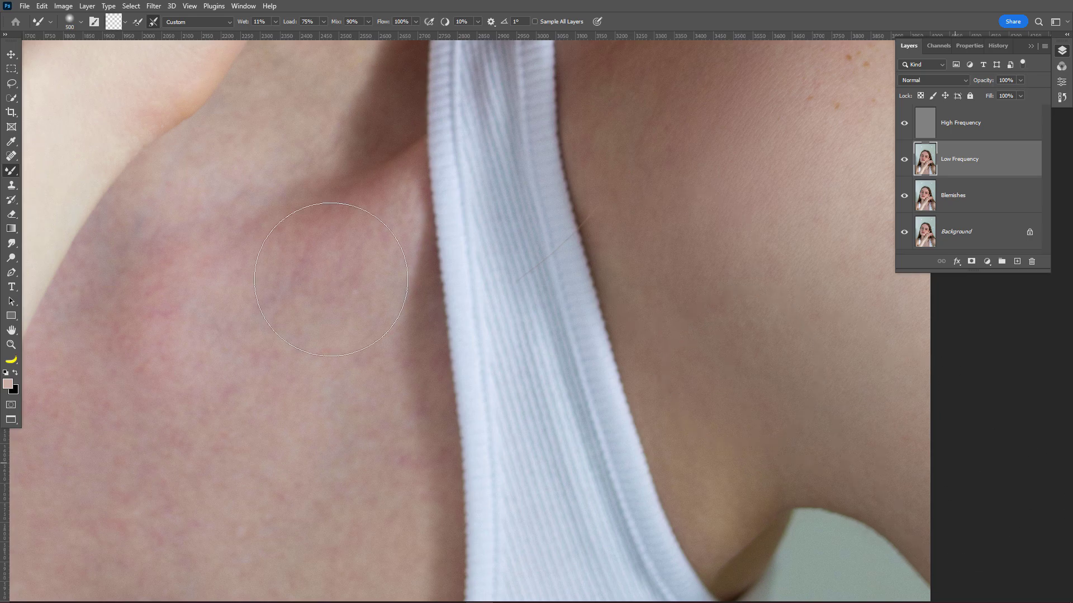
{"action": "left_click_drag", "start_coordinate": [338, 154], "coordinate": [365, 131]}
{"action": "mouse_move", "coordinate": [314, 201]}
{"action": "left_mouse_down"}
{"action": "mouse_move", "coordinate": [364, 438]}
{"action": "mouse_move", "coordinate": [410, 224]}
{"action": "left_mouse_up"}
{"action": "key", "text": "bracketleft"}
{"action": "key", "text": "bracketleft"}
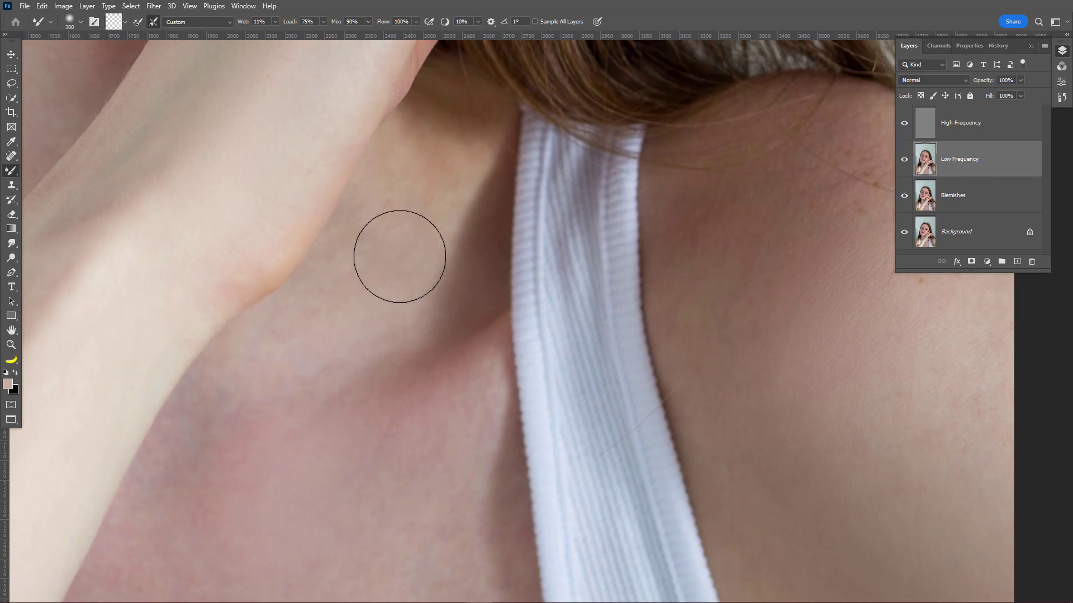
- Blend the uneven tones on the lower chest between the forearm and the strap with the 300-pixel brush
{"action": "scroll", "coordinate": [397, 246], "scroll_direction": "down", "scroll_amount": 4}
{"action": "scroll", "coordinate": [397, 246], "scroll_direction": "left", "scroll_amount": 2}
{"action": "scroll", "coordinate": [431, 252], "scroll_direction": "down", "scroll_amount": 3}
{"action": "scroll", "coordinate": [431, 251], "scroll_direction": "left", "scroll_amount": 2}
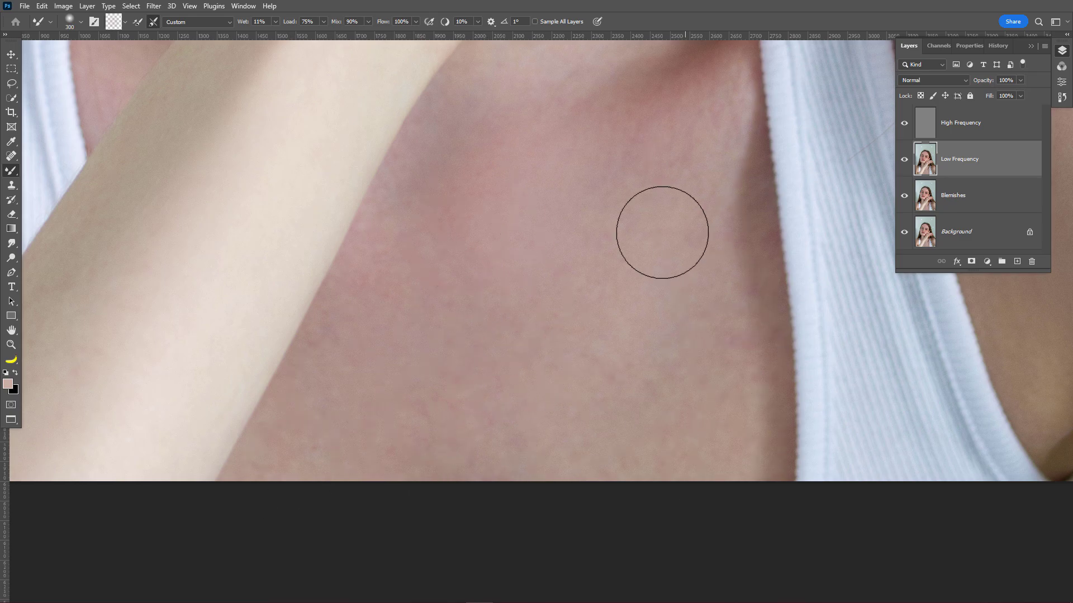
- Fit the image on screen and compare the retouch with the Low Frequency layer hidden and shown
{"action": "key", "text": "z"}
{"action": "right_click", "coordinate": [622, 204]}
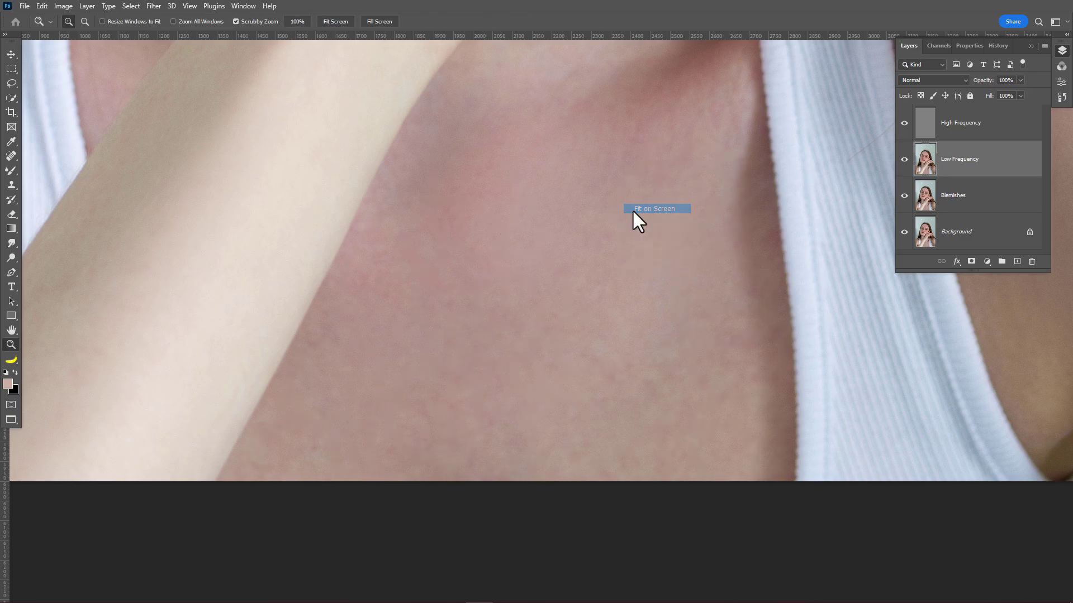
{"action": "left_click", "coordinate": [631, 209]}
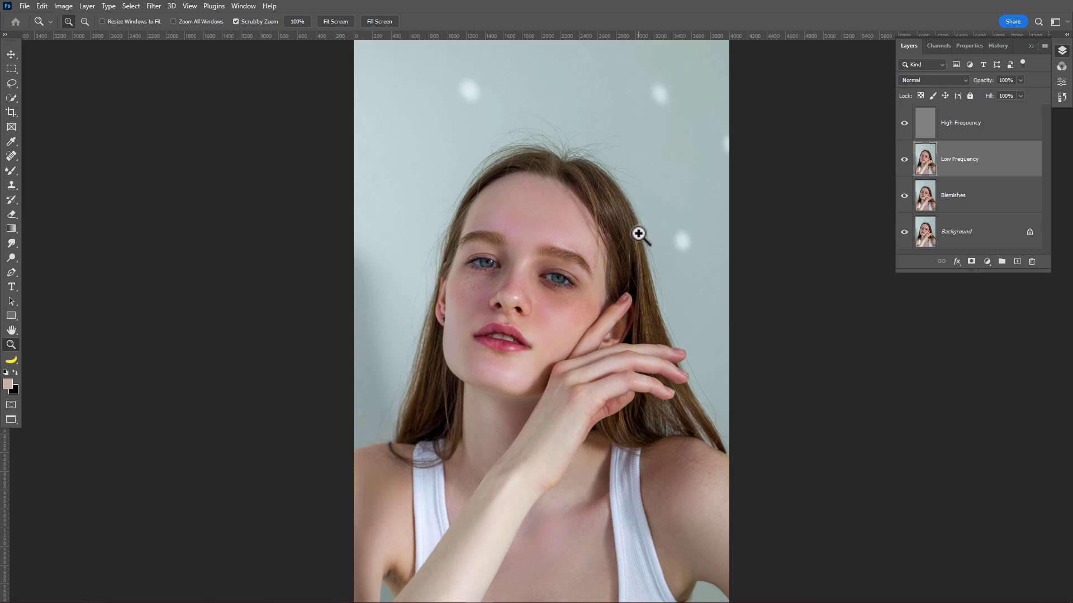
{"action": "left_click", "coordinate": [904, 160]}
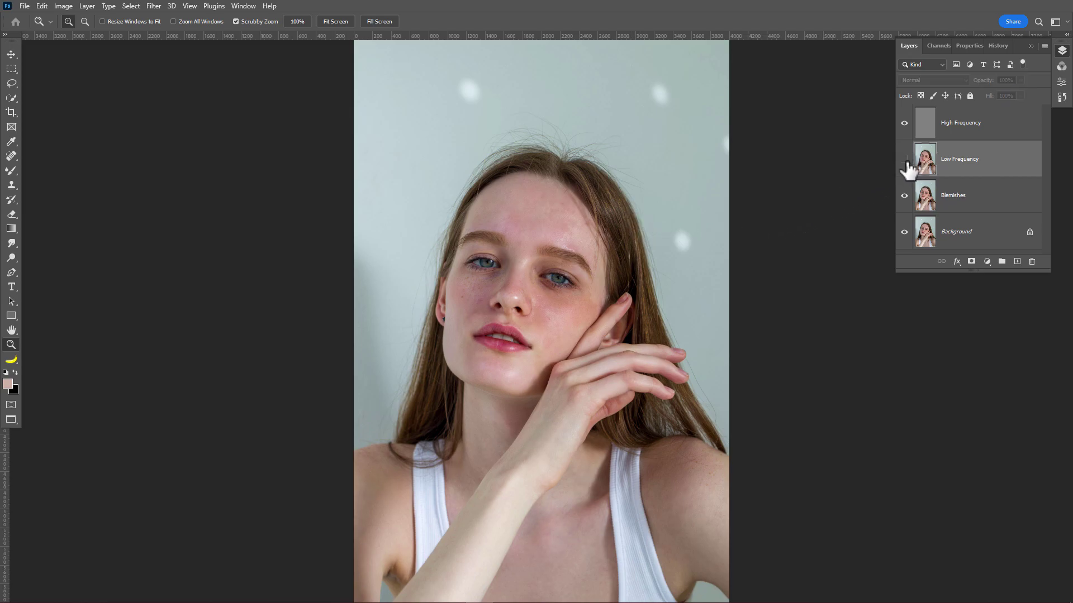
{"action": "left_click", "coordinate": [905, 159]}
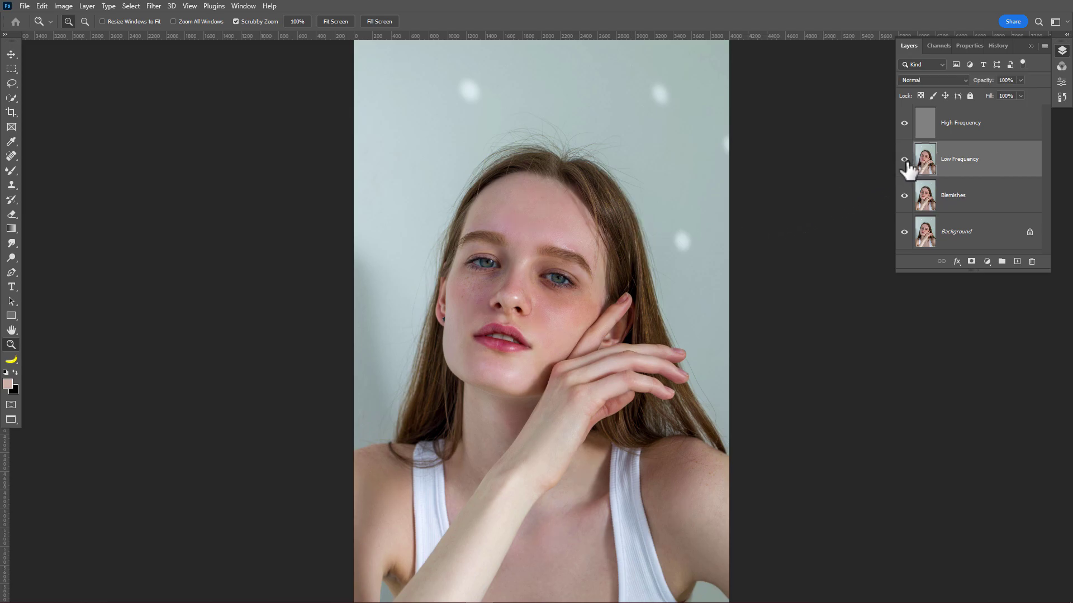
- Add a near-black Solid Color fill layer above the High Frequency layer and set its blend mode to Color
{"action": "left_click_drag", "start_coordinate": [536, 277], "coordinate": [535, 279]}
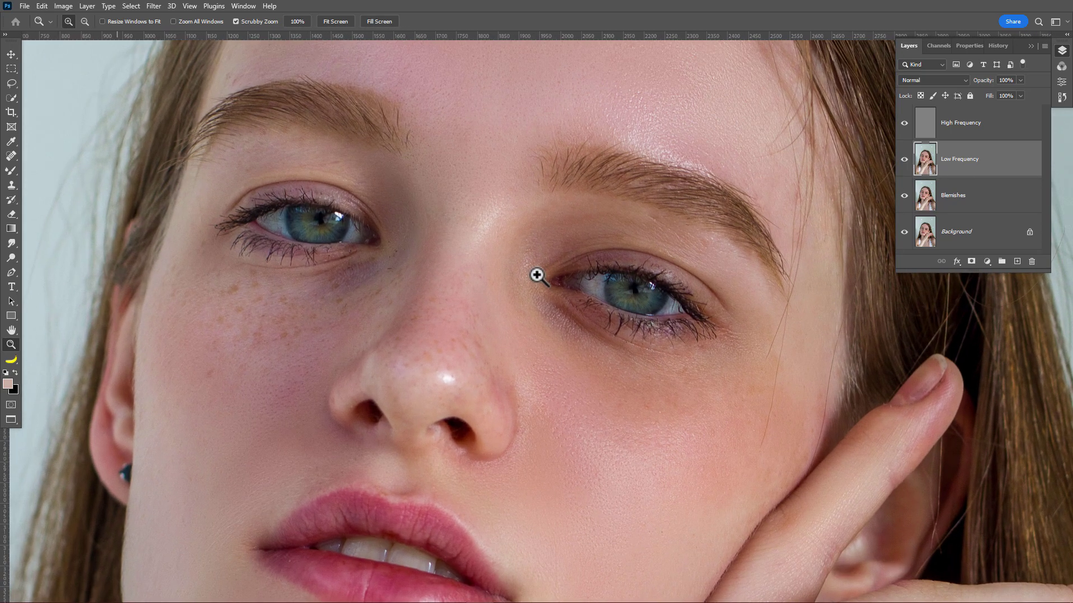
{"action": "key", "text": "v"}
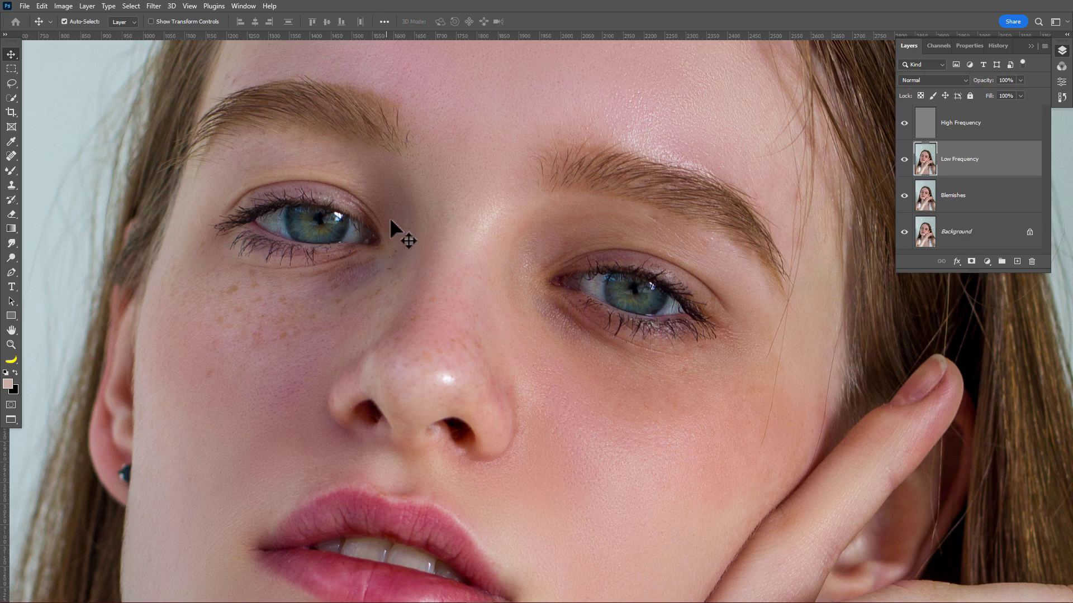
{"action": "left_click", "coordinate": [1004, 136]}
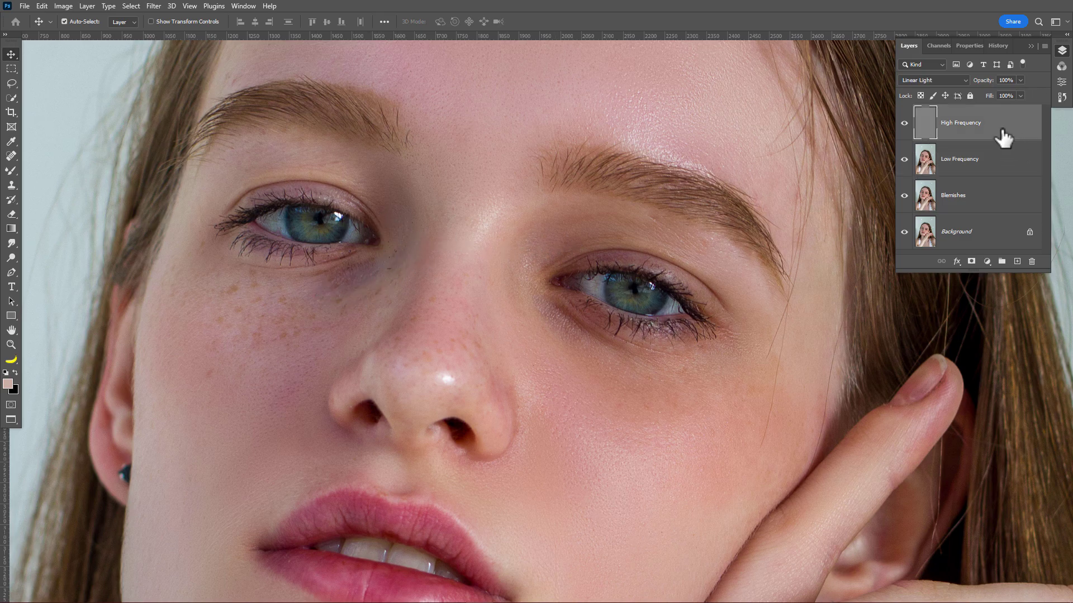
{"action": "left_click", "coordinate": [987, 262]}
{"action": "left_click", "coordinate": [999, 275]}
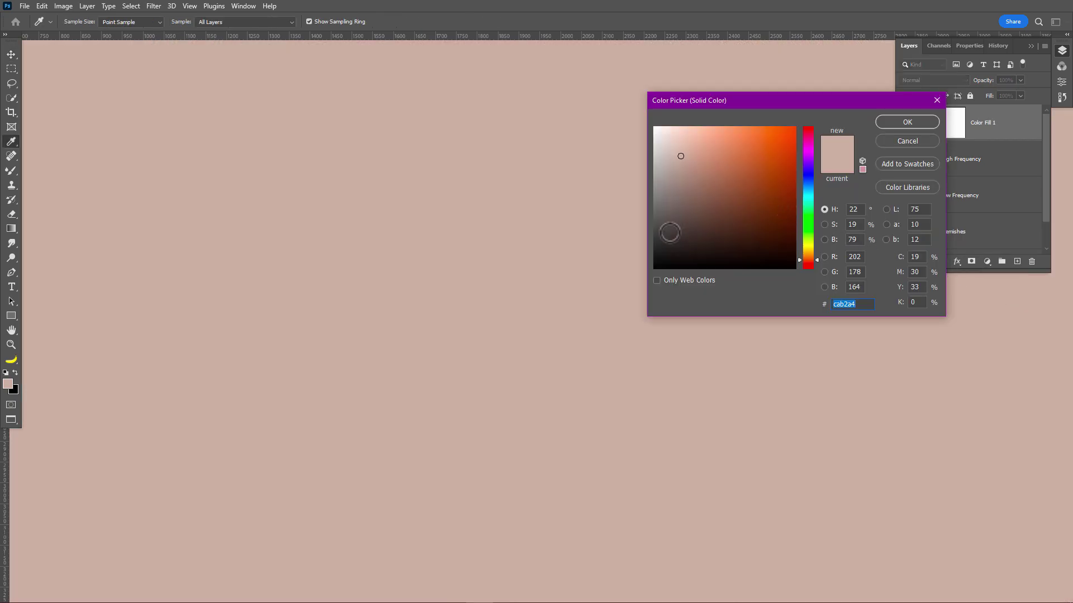
{"action": "left_click", "coordinate": [654, 251]}
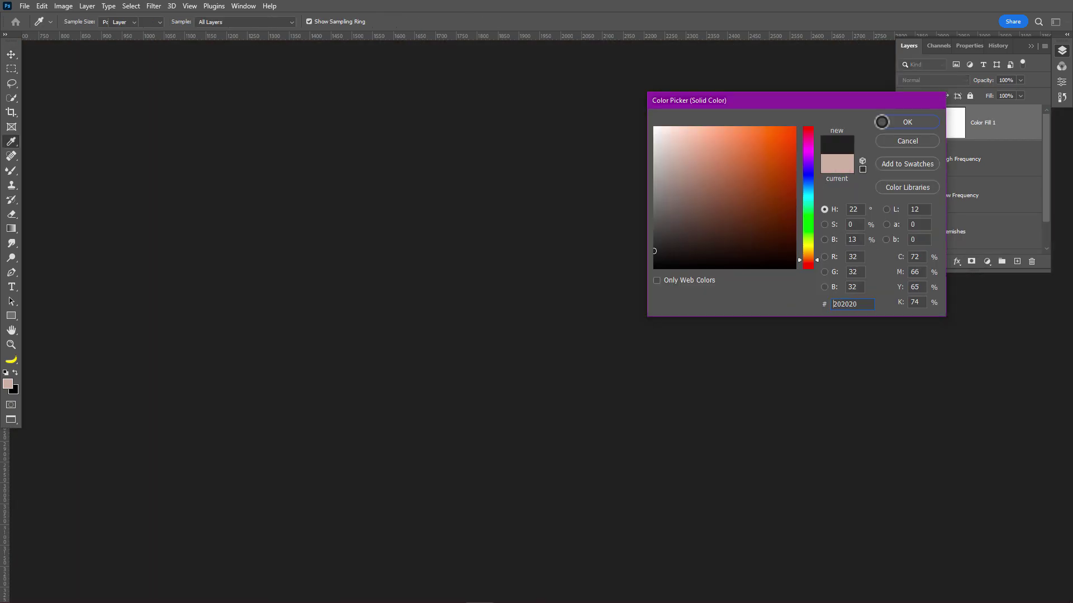
{"action": "left_click", "coordinate": [882, 121]}
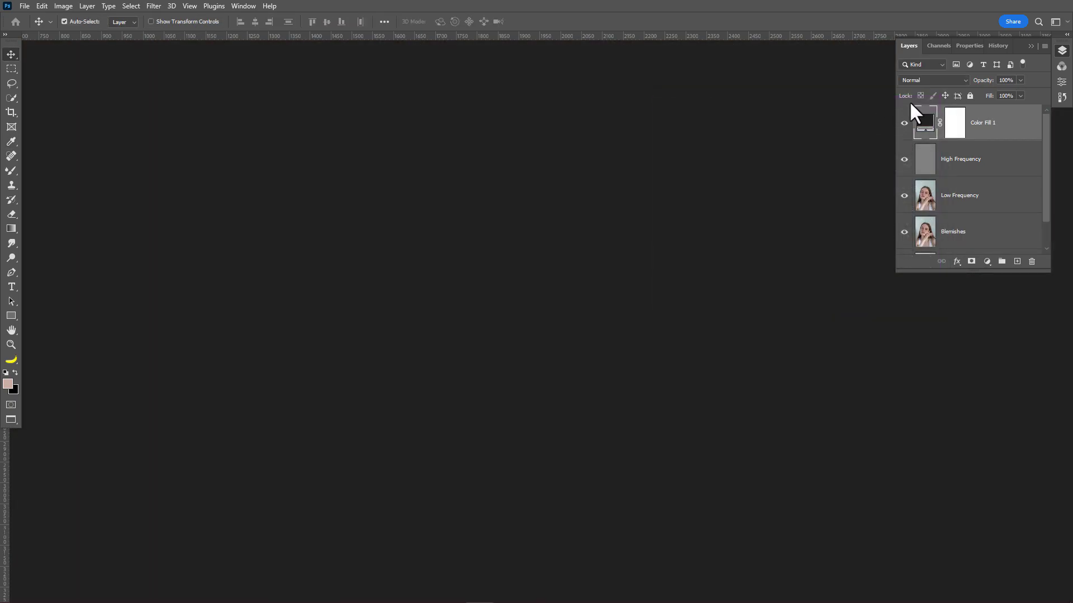
{"action": "left_click", "coordinate": [937, 79]}
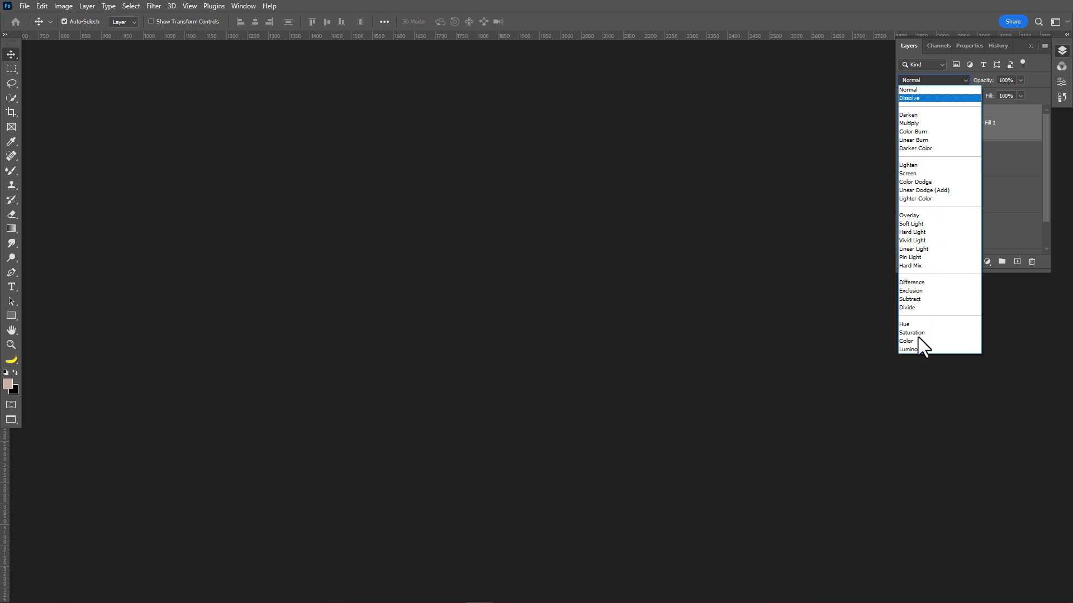
{"action": "left_click", "coordinate": [917, 340]}
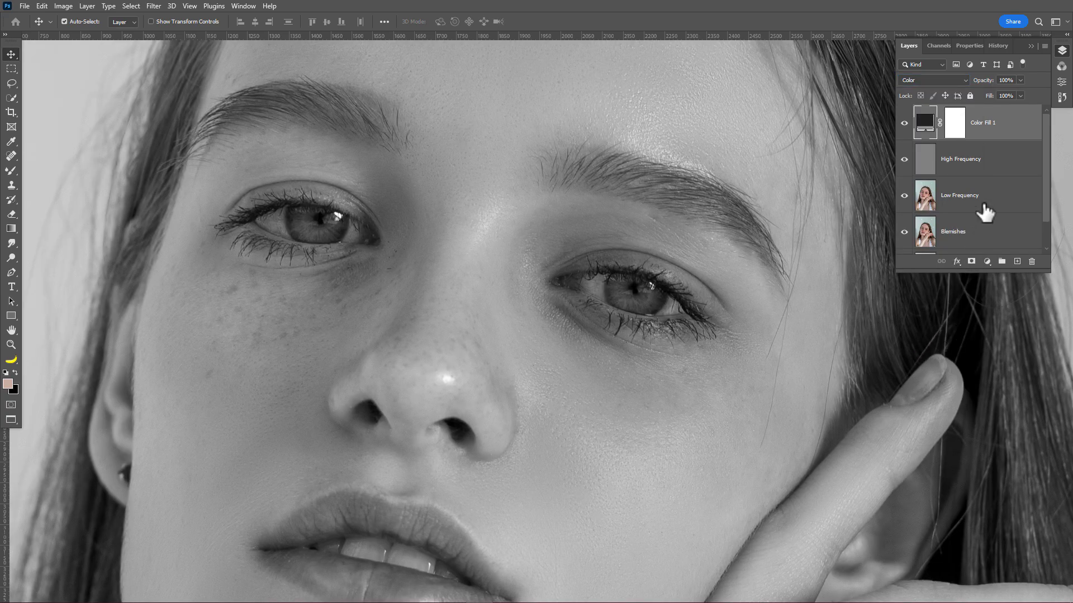
- Add a Curves adjustment brightened from input 70 to output 135, and invert its mask to black
{"action": "left_click", "coordinate": [986, 262]}
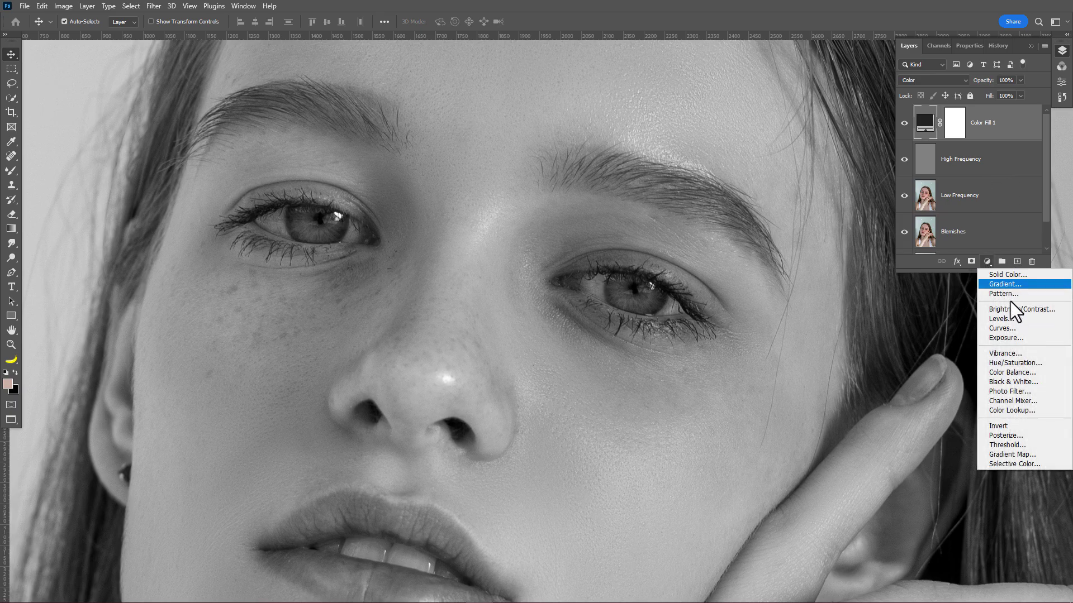
{"action": "left_click", "coordinate": [1008, 328]}
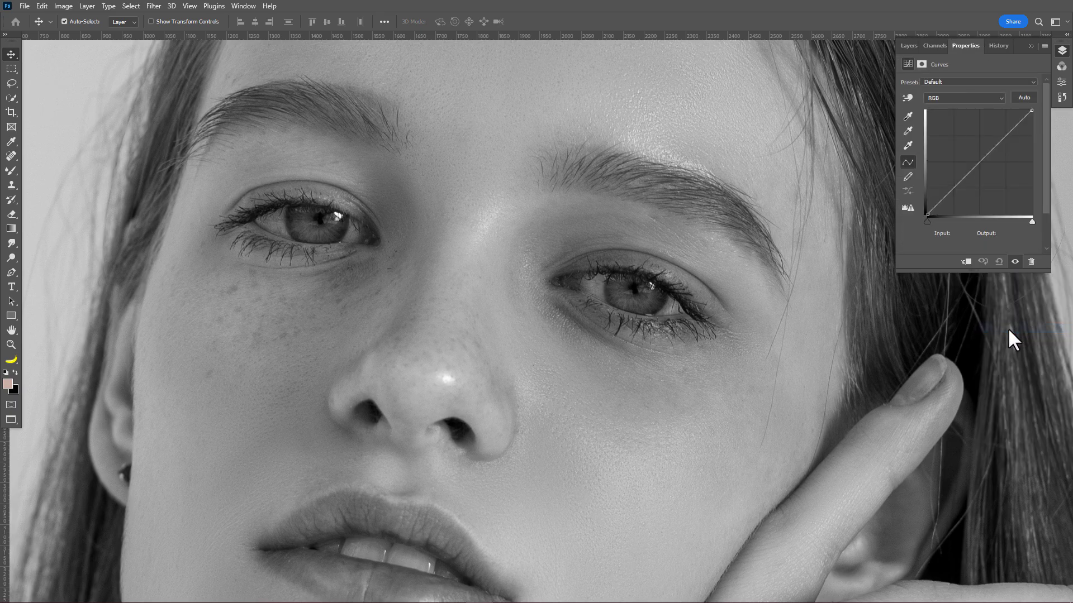
{"action": "left_click", "coordinate": [908, 98]}
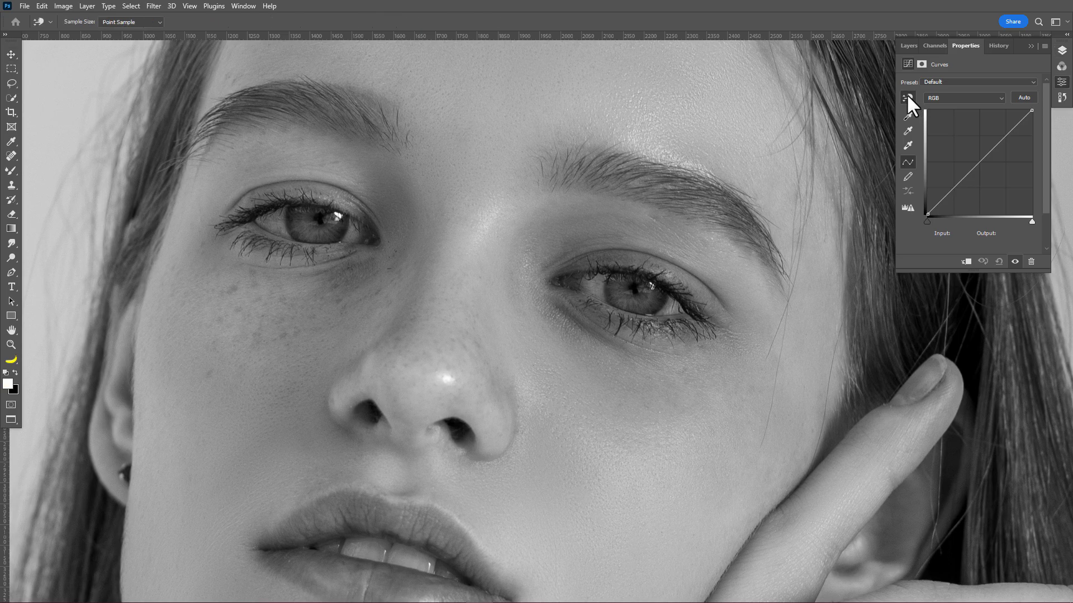
{"action": "left_click", "coordinate": [401, 199]}
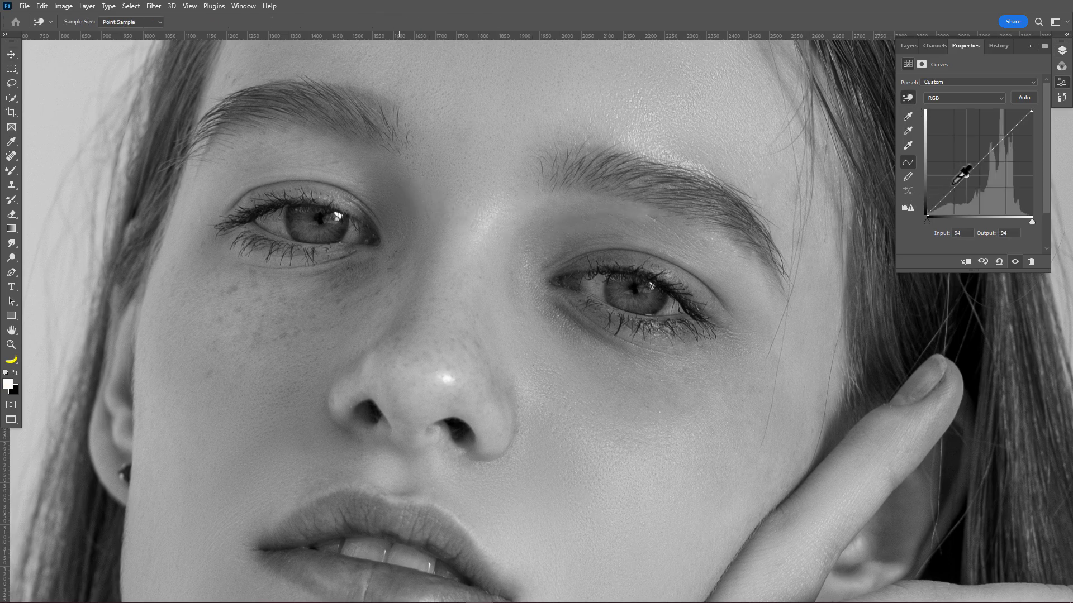
{"action": "left_click_drag", "start_coordinate": [959, 166], "coordinate": [956, 159]}
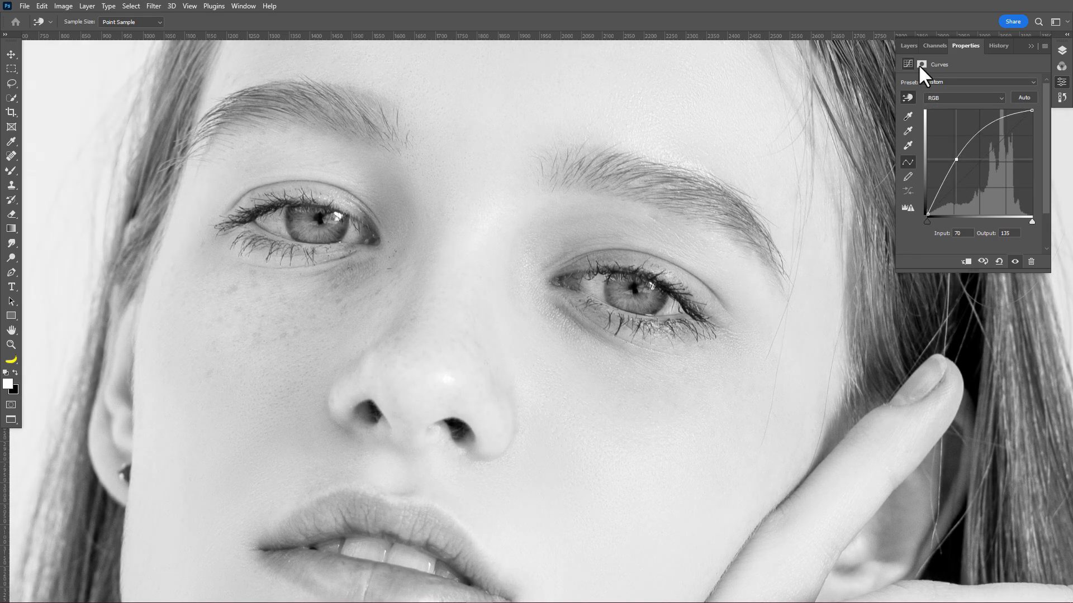
{"action": "left_click", "coordinate": [912, 49]}
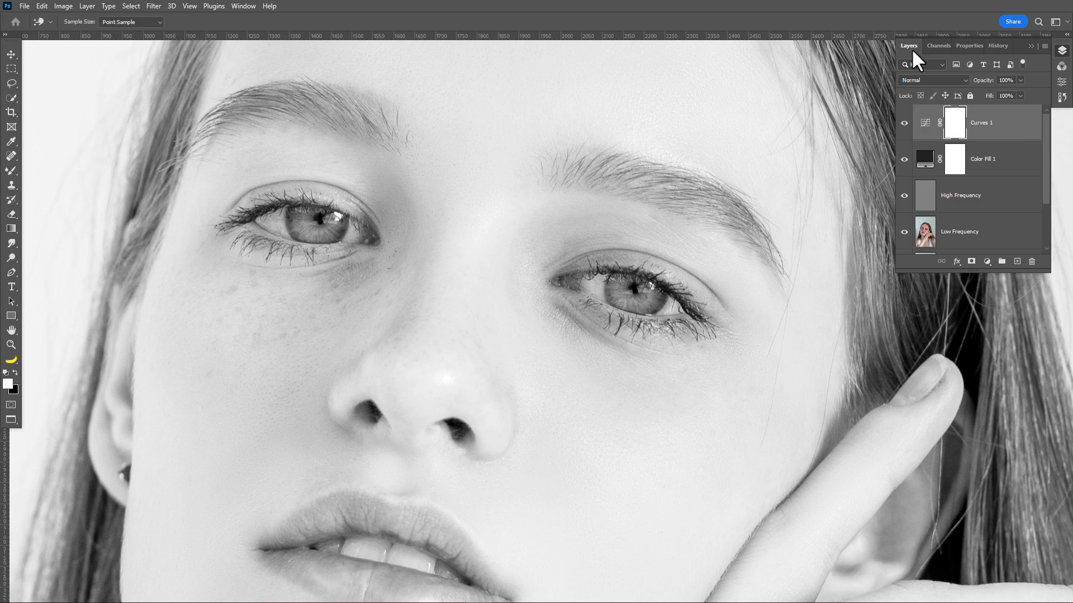
{"action": "key", "text": "ctrl+i"}
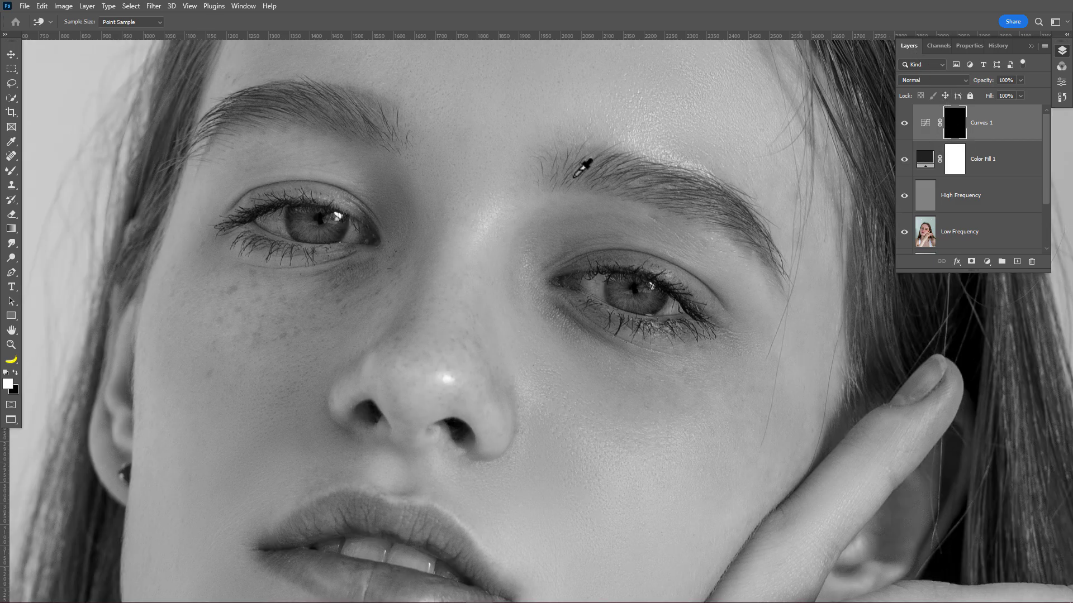
- Paint white on the Curves 1 mask at 15% opacity and 7% flow to lighten the dark areas around the left-hand eye
{"action": "left_click_drag", "start_coordinate": [9, 171], "coordinate": [38, 170]}
{"action": "left_click_drag", "start_coordinate": [295, 25], "coordinate": [165, 12]}
{"action": "key", "text": "bracketright"}
{"action": "key", "text": "bracketright"}
{"action": "key", "text": "bracketright"}
{"action": "mouse_move", "coordinate": [397, 225]}
{"action": "left_mouse_down"}
{"action": "mouse_move", "coordinate": [392, 184]}
{"action": "mouse_move", "coordinate": [407, 250]}
{"action": "mouse_move", "coordinate": [394, 256]}
{"action": "mouse_move", "coordinate": [397, 222]}
{"action": "mouse_move", "coordinate": [374, 183]}
{"action": "mouse_move", "coordinate": [388, 177]}
{"action": "mouse_move", "coordinate": [397, 192]}
{"action": "mouse_move", "coordinate": [395, 225]}
{"action": "mouse_move", "coordinate": [418, 242]}
{"action": "mouse_move", "coordinate": [412, 268]}
{"action": "mouse_move", "coordinate": [396, 212]}
{"action": "mouse_move", "coordinate": [393, 250]}
{"action": "mouse_move", "coordinate": [389, 194]}
{"action": "mouse_move", "coordinate": [371, 187]}
{"action": "mouse_move", "coordinate": [382, 201]}
{"action": "mouse_move", "coordinate": [386, 171]}
{"action": "mouse_move", "coordinate": [401, 217]}
{"action": "mouse_move", "coordinate": [378, 162]}
{"action": "left_mouse_up"}
{"action": "key", "text": "bracketleft"}
{"action": "key", "text": "bracketleft"}
{"action": "left_click_drag", "start_coordinate": [218, 240], "coordinate": [243, 266]}
{"action": "mouse_move", "coordinate": [362, 277]}
{"action": "left_mouse_down"}
{"action": "mouse_move", "coordinate": [317, 278]}
{"action": "mouse_move", "coordinate": [338, 290]}
{"action": "mouse_move", "coordinate": [386, 258]}
{"action": "left_mouse_up"}
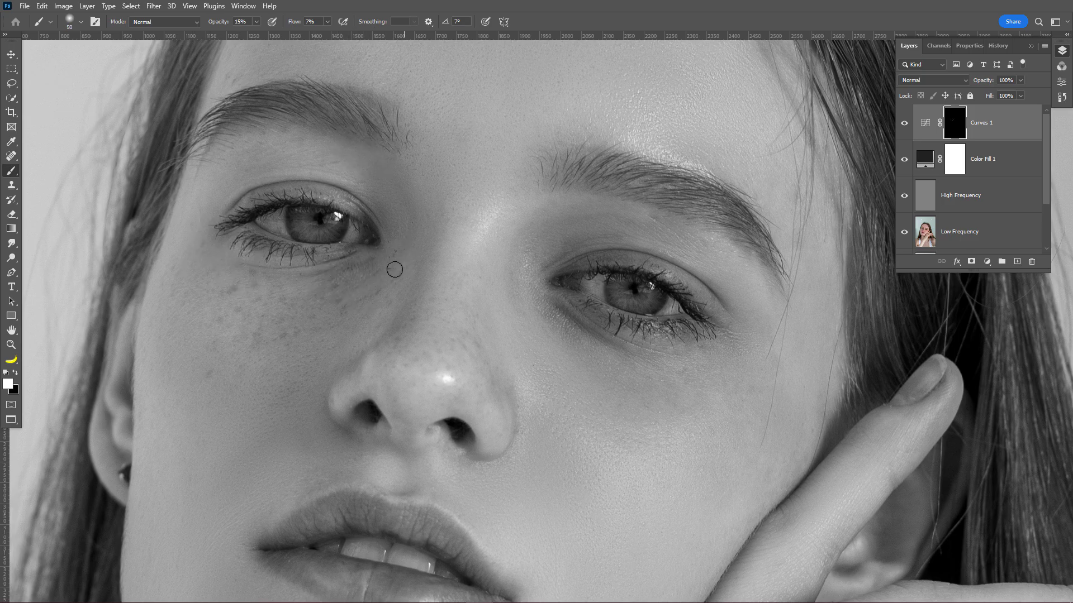
- Lighten the shadows beneath the right-hand eye, from its inner to its outer corner, with a brush of about 100 pixels
{"action": "key", "text": "bracketleft"}
{"action": "key", "text": "bracketleft"}
{"action": "key", "text": "bracketright"}
{"action": "key", "text": "bracketright"}
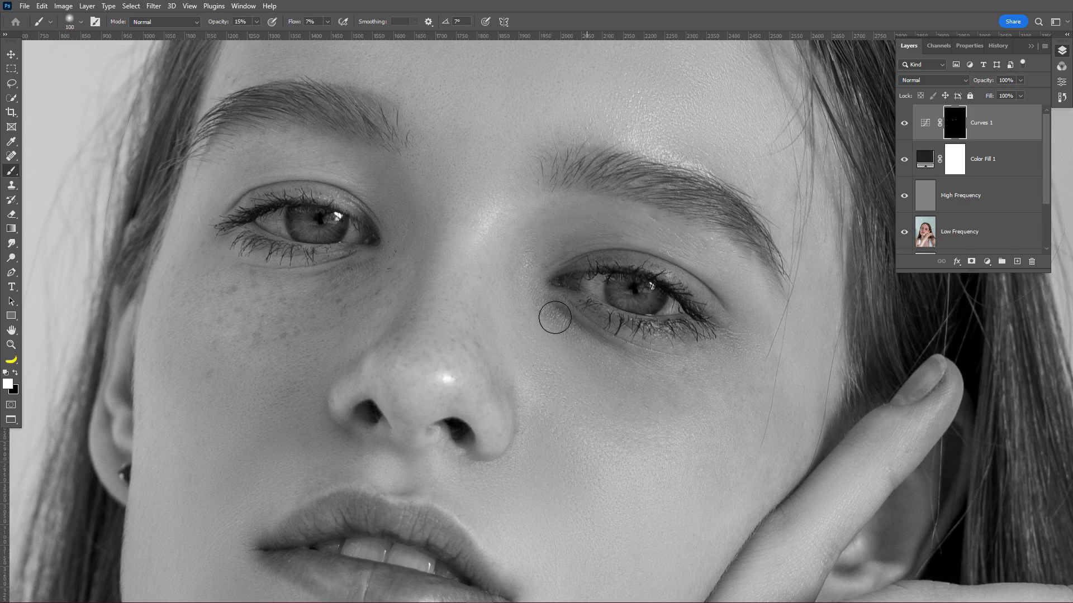
{"action": "key", "text": "bracketright"}
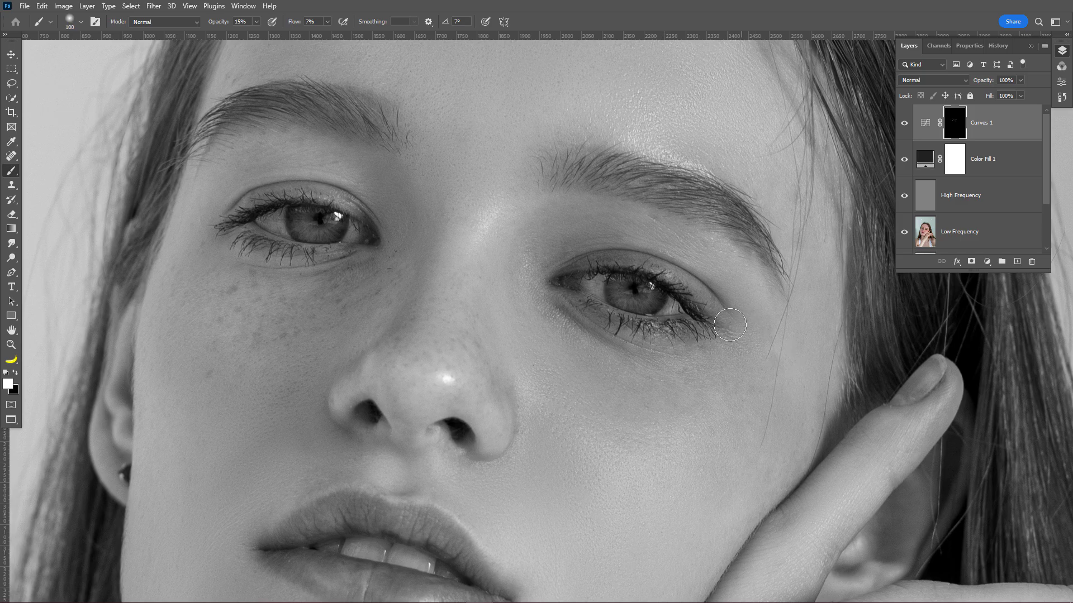
{"action": "key", "text": "bracketleft"}
{"action": "key", "text": "bracketleft"}
{"action": "key", "text": "bracketleft"}
{"action": "key", "text": "bracketright"}
{"action": "key", "text": "bracketright"}
- Lighten the darker tones on the left-hand cheek beside the mouth, enlarging the brush to 250 pixels
{"action": "left_click_drag", "start_coordinate": [505, 450], "coordinate": [564, 332]}
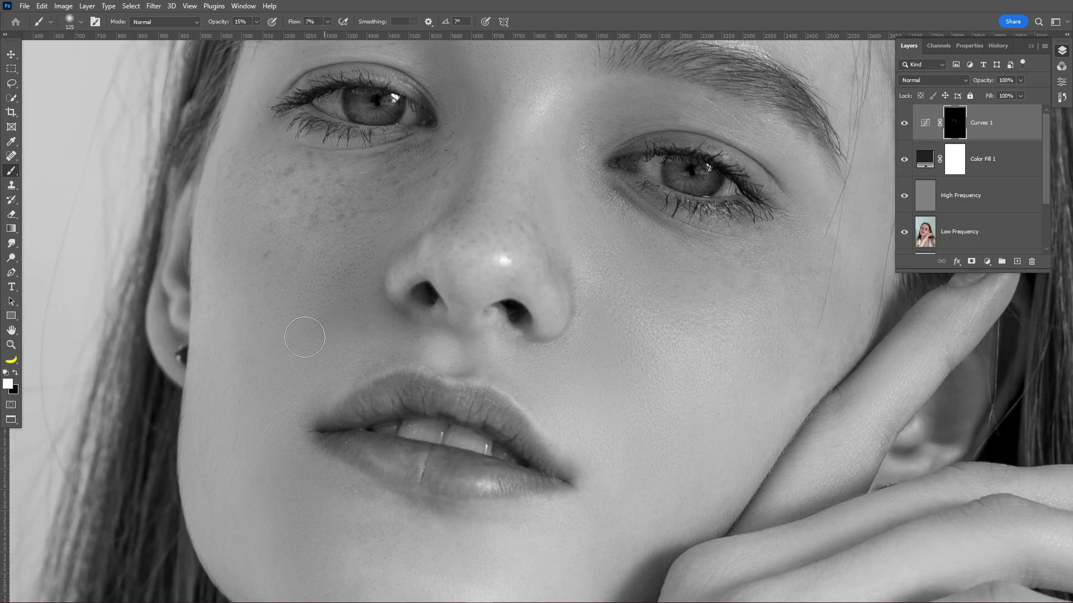
{"action": "key", "text": "bracketright"}
{"action": "key", "text": "bracketright"}
{"action": "key", "text": "bracketright"}
{"action": "key", "text": "bracketright"}
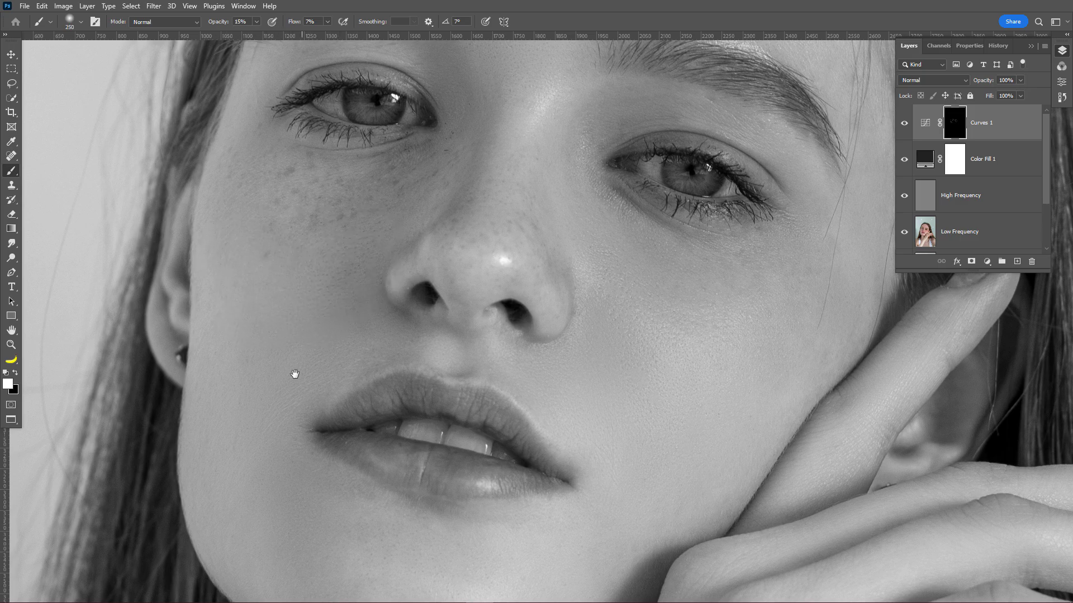
- Lighten the shadows on the chin beneath the lower lip with a 90-pixel brush
{"action": "left_click_drag", "start_coordinate": [295, 374], "coordinate": [396, 206]}
{"action": "key", "text": "bracketleft"}
{"action": "key", "text": "bracketleft"}
{"action": "key", "text": "bracketleft"}
{"action": "key", "text": "bracketleft"}
{"action": "key", "text": "bracketleft"}
{"action": "key", "text": "bracketleft"}
{"action": "key", "text": "bracketleft"}
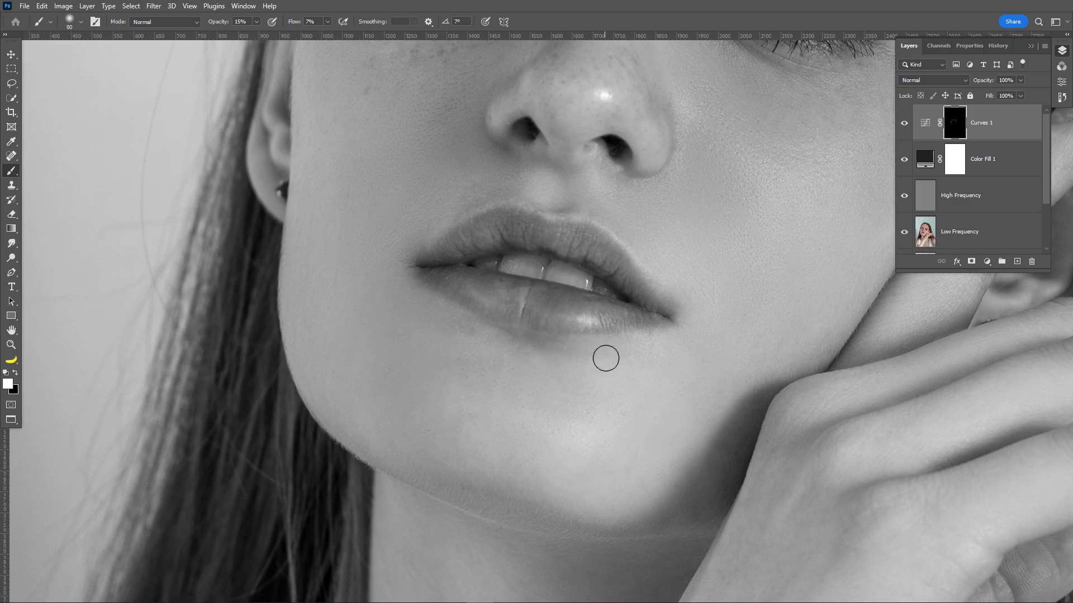
{"action": "key", "text": "bracketleft"}
{"action": "key", "text": "bracketleft"}
{"action": "key", "text": "bracketleft"}
{"action": "key", "text": "bracketleft"}
{"action": "key", "text": "bracketleft"}
{"action": "key", "text": "bracketleft"}
- Lighten uneven tones on the forehead with a 250-pixel brush and on the lower face with a 175-pixel brush
{"action": "left_click_drag", "start_coordinate": [574, 103], "coordinate": [527, 385]}
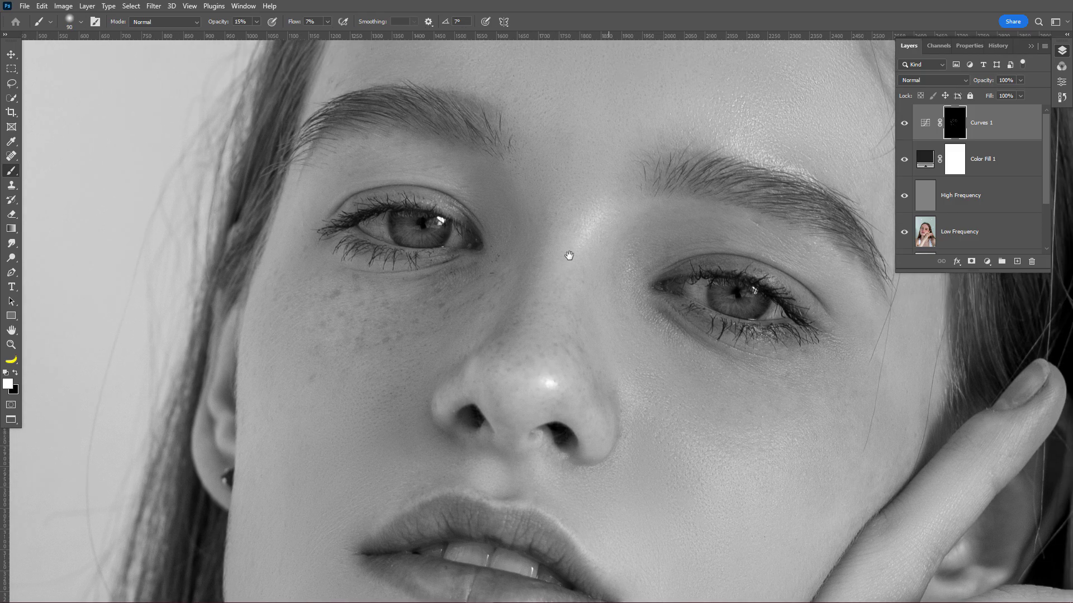
{"action": "left_click_drag", "start_coordinate": [587, 219], "coordinate": [509, 356]}
{"action": "key", "text": "bracketright"}
{"action": "key", "text": "bracketright"}
{"action": "key", "text": "bracketright"}
{"action": "key", "text": "bracketright"}
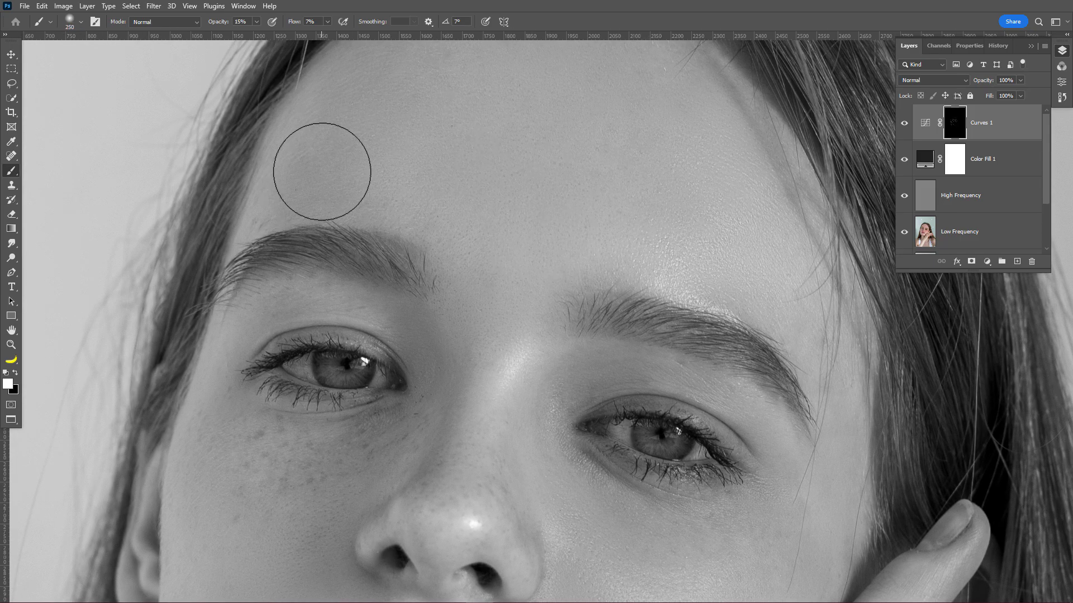
{"action": "left_click_drag", "start_coordinate": [618, 159], "coordinate": [633, 328]}
{"action": "left_click_drag", "start_coordinate": [567, 456], "coordinate": [537, 139]}
{"action": "left_click_drag", "start_coordinate": [603, 523], "coordinate": [647, 273]}
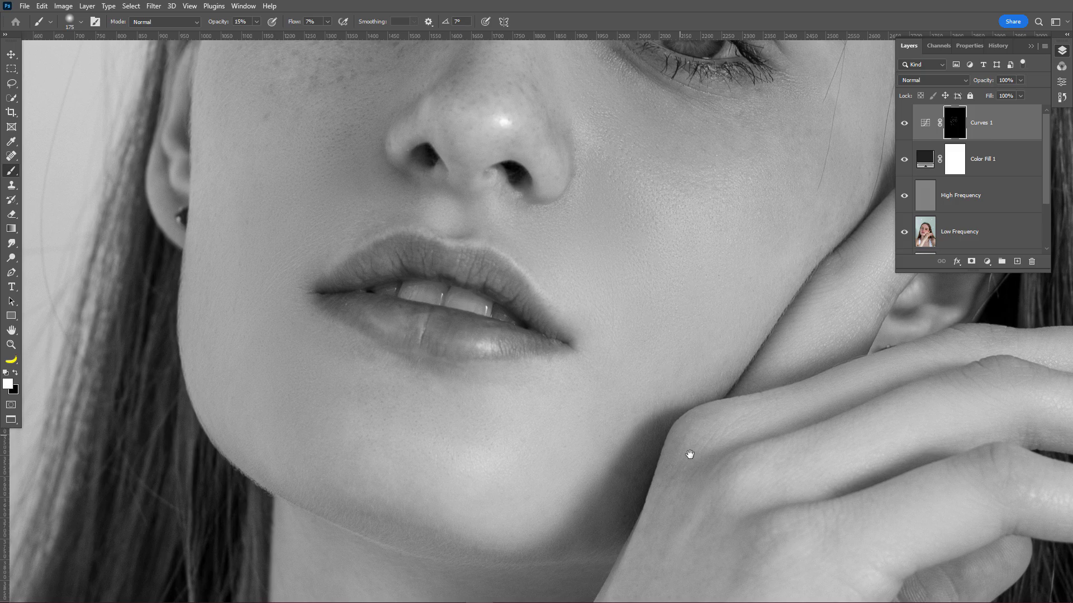
{"action": "left_click_drag", "start_coordinate": [690, 455], "coordinate": [680, 233]}
- Fit the image on screen, hide the Color Fill 1 layer, and compare the portrait with Curves 1 hidden and shown
{"action": "key", "text": "z"}
{"action": "right_click", "coordinate": [469, 252]}
{"action": "left_click", "coordinate": [482, 260]}
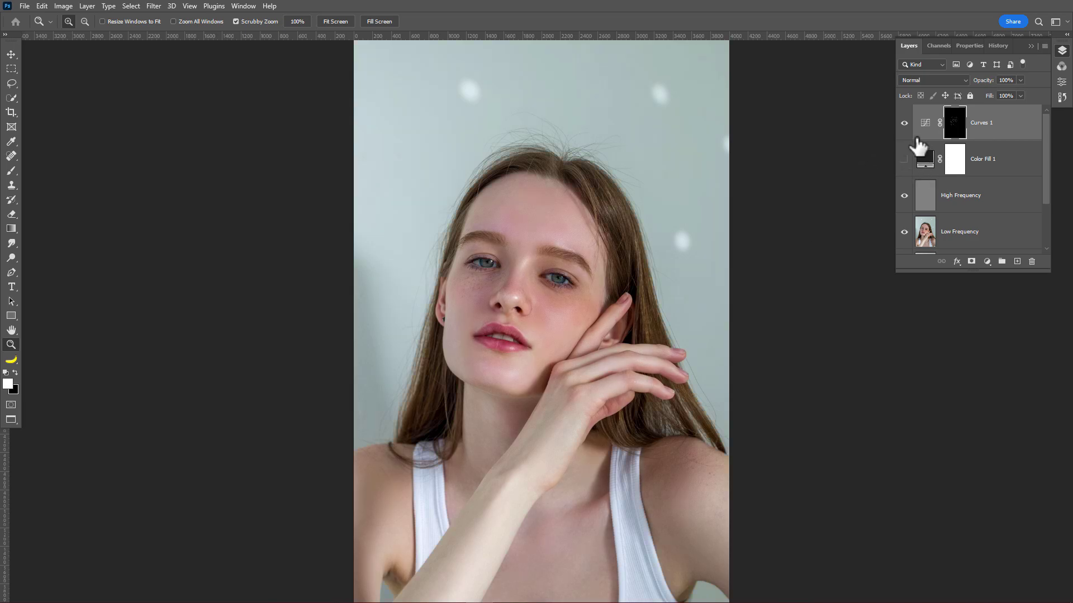
{"action": "left_click", "coordinate": [904, 123]}
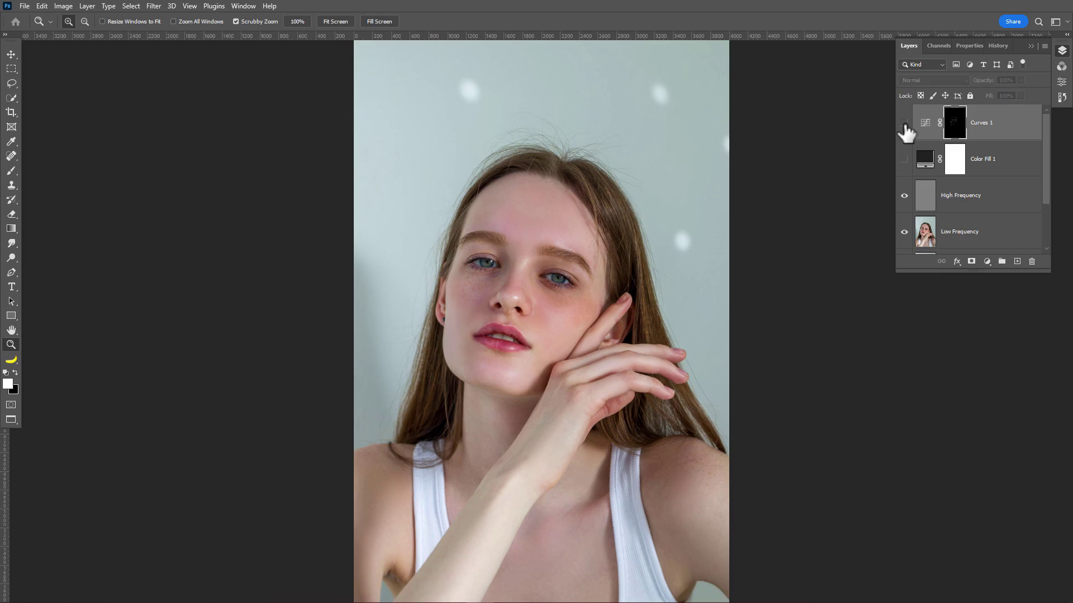
{"action": "left_click", "coordinate": [904, 124]}
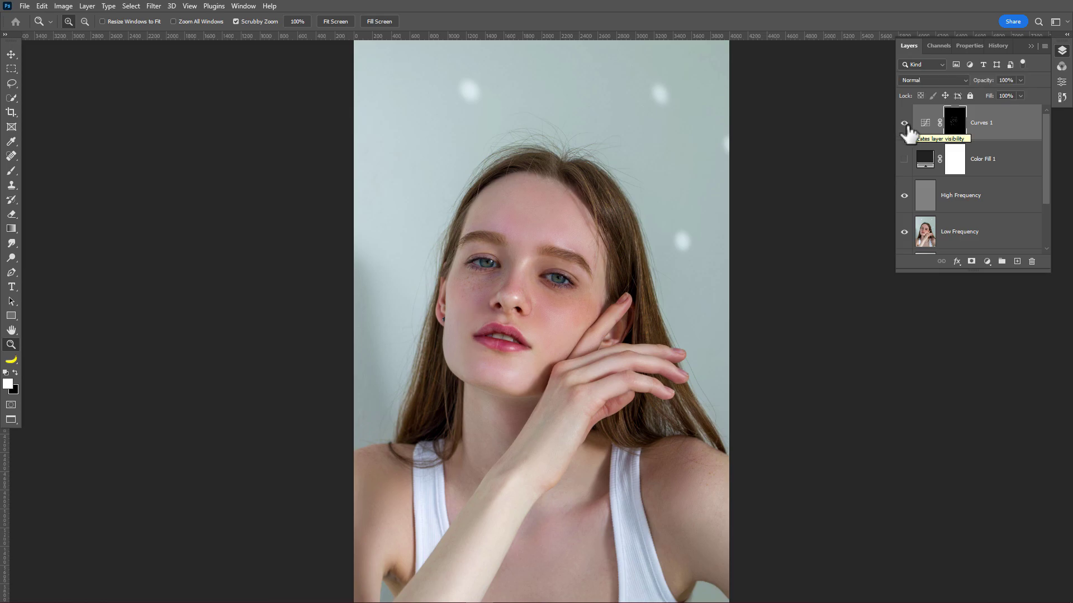
- Add a second Curves adjustment brightened from input 109 to output 170, and invert its mask to black
{"action": "left_click", "coordinate": [541, 282]}
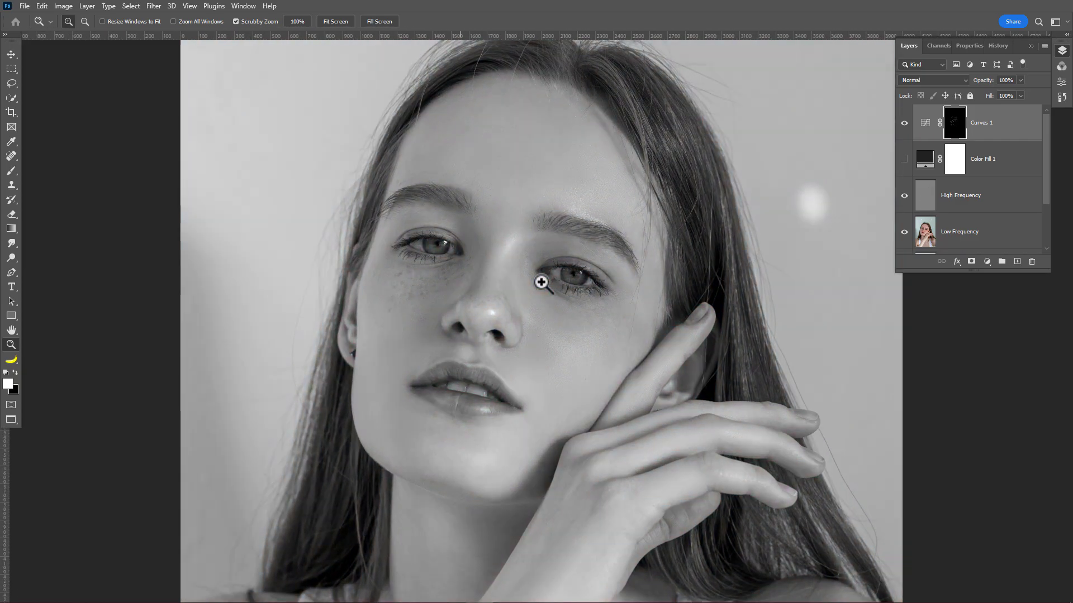
{"action": "left_click", "coordinate": [541, 282]}
{"action": "left_click", "coordinate": [987, 261]}
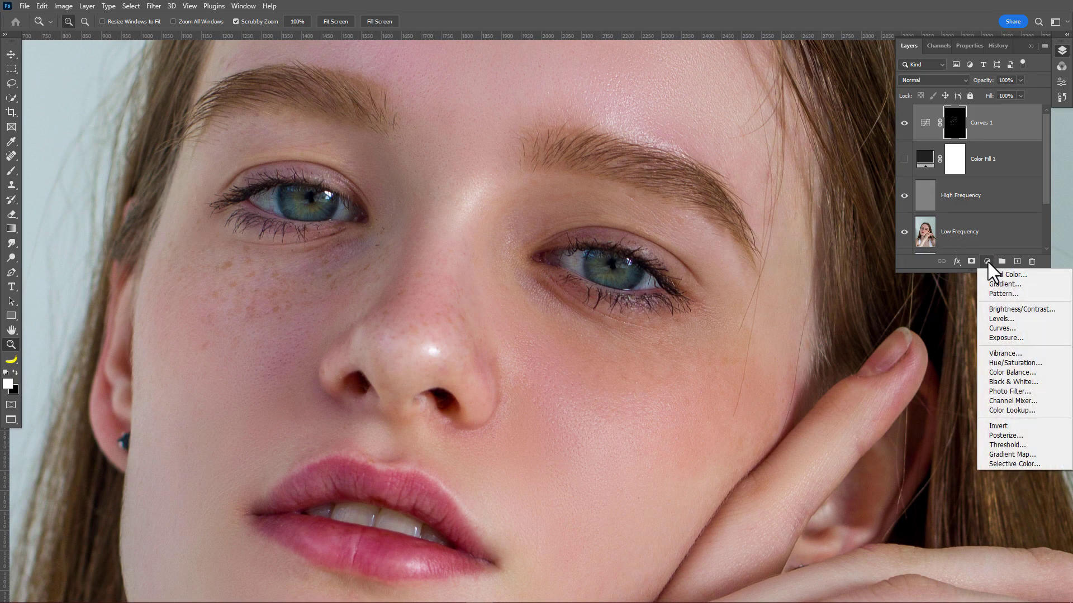
{"action": "left_click", "coordinate": [1013, 326]}
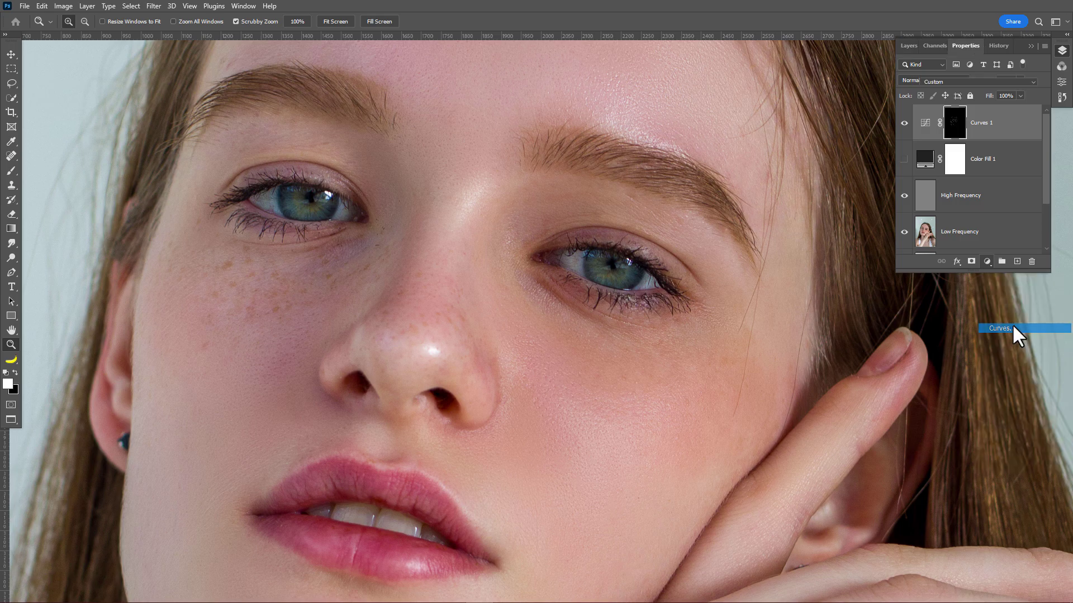
{"action": "left_click_drag", "start_coordinate": [972, 170], "coordinate": [972, 146]}
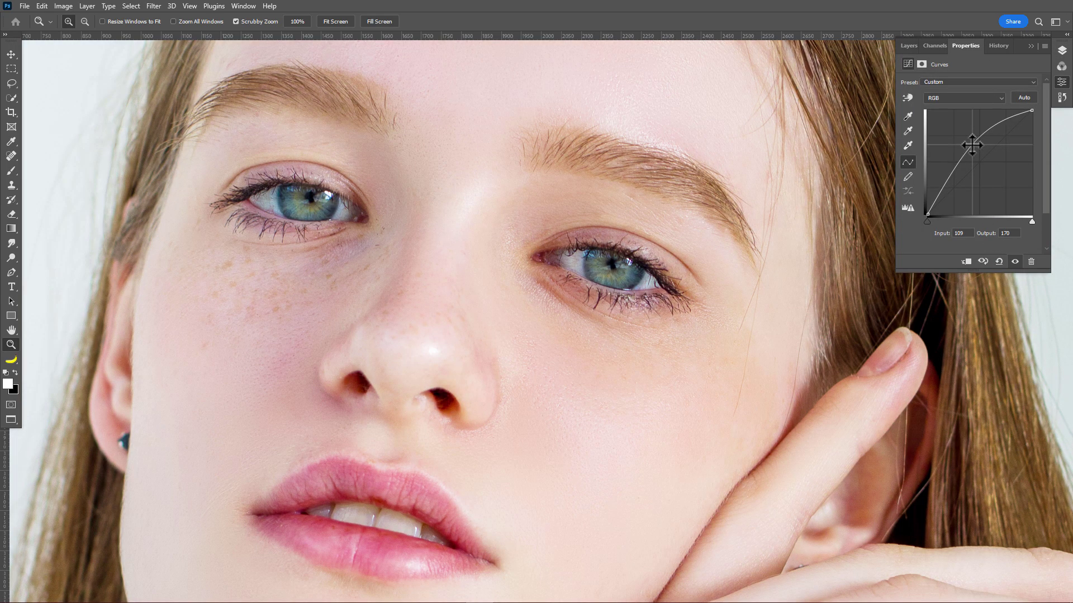
{"action": "left_click", "coordinate": [909, 46]}
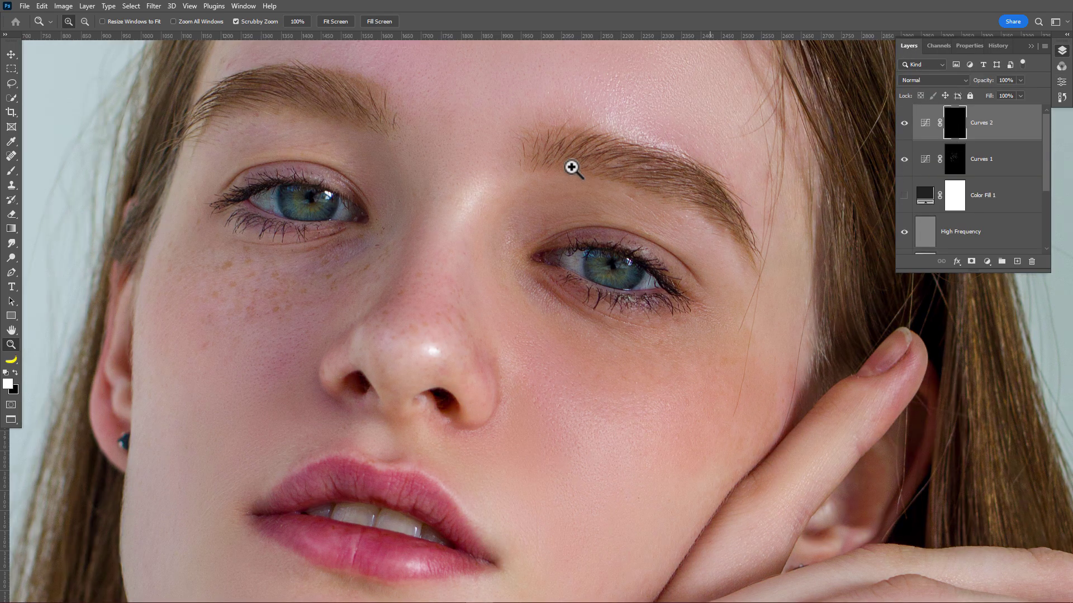
- Paint white over both irises on the Curves 2 mask with a 60-pixel brush at 100% opacity and flow
{"action": "key", "text": "b"}
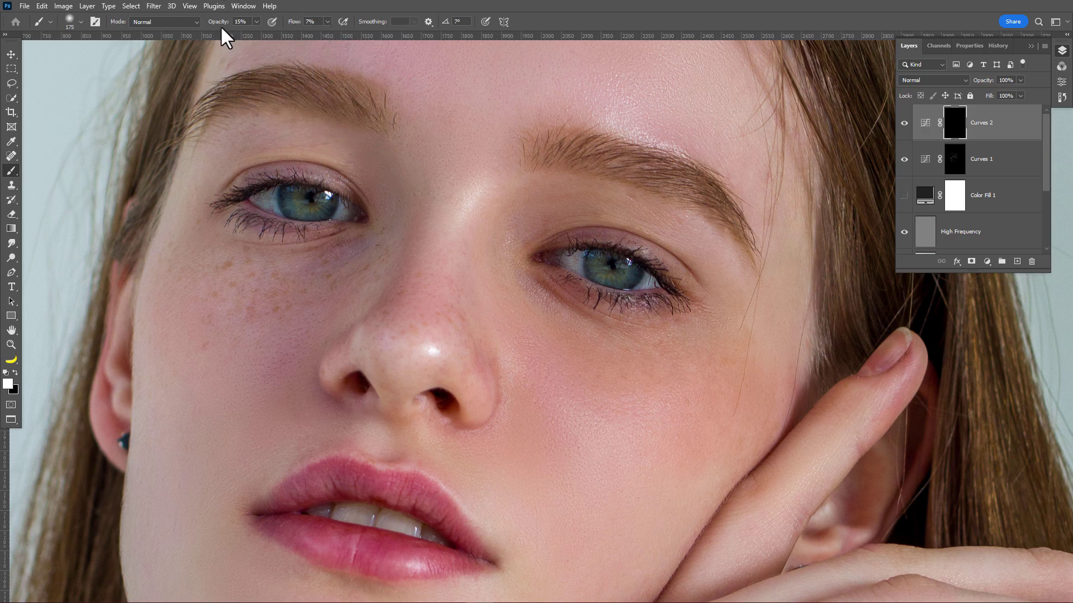
{"action": "key", "text": "0"}
{"action": "left_click_drag", "start_coordinate": [297, 32], "coordinate": [324, 35]}
{"action": "key", "text": "Return"}
{"action": "key", "text": "bracketleft"}
{"action": "key", "text": "bracketleft"}
{"action": "key", "text": "bracketleft"}
{"action": "key", "text": "bracketleft"}
{"action": "key", "text": "bracketleft"}
{"action": "key", "text": "bracketleft"}
{"action": "key", "text": "bracketleft"}
{"action": "mouse_move", "coordinate": [596, 259]}
{"action": "left_mouse_down"}
{"action": "mouse_move", "coordinate": [628, 272]}
{"action": "mouse_move", "coordinate": [617, 279]}
{"action": "mouse_move", "coordinate": [595, 259]}
{"action": "mouse_move", "coordinate": [630, 273]}
{"action": "mouse_move", "coordinate": [599, 263]}
{"action": "left_mouse_up"}
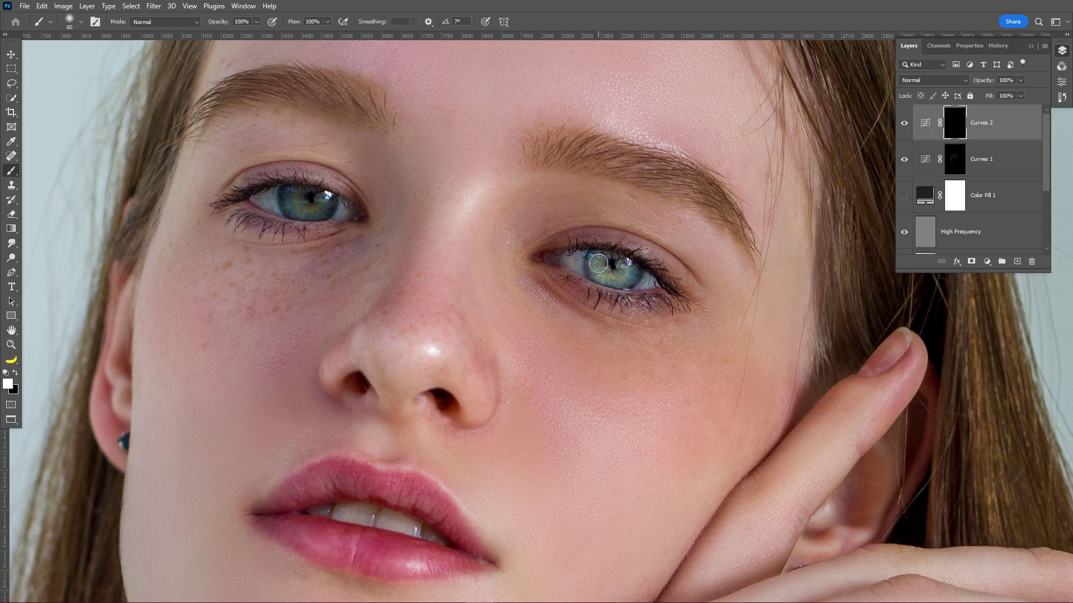
{"action": "mouse_move", "coordinate": [285, 202]}
{"action": "left_mouse_down"}
{"action": "mouse_move", "coordinate": [324, 208]}
{"action": "mouse_move", "coordinate": [315, 207]}
{"action": "left_mouse_up"}
{"action": "key", "text": "x"}
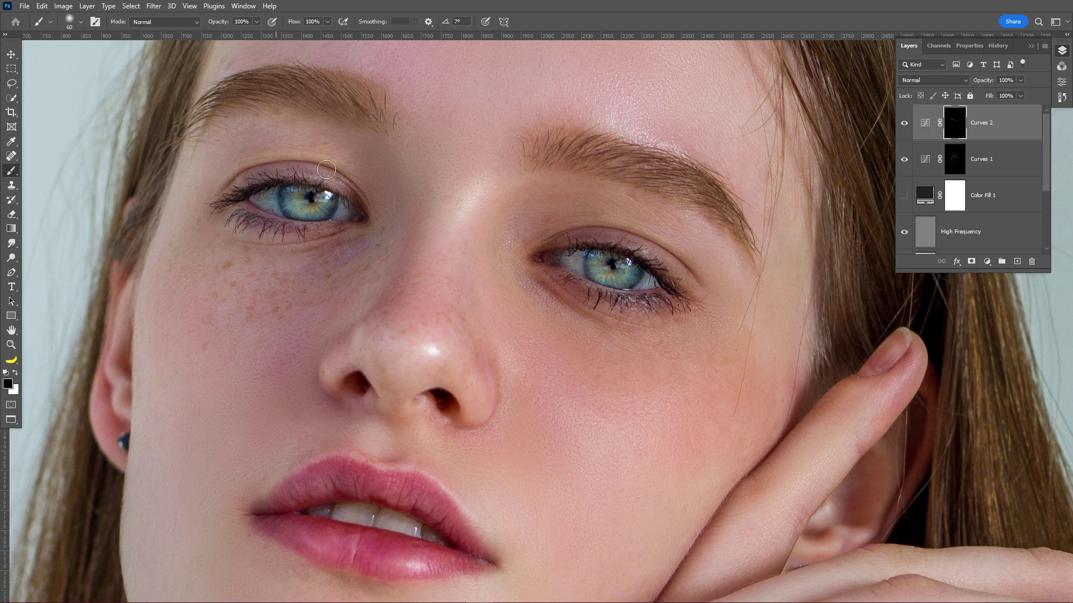
- In the blending options of Curves 2, split the Underlying Layer black Blend If slider to 0 / 95
{"action": "right_click", "coordinate": [981, 120]}
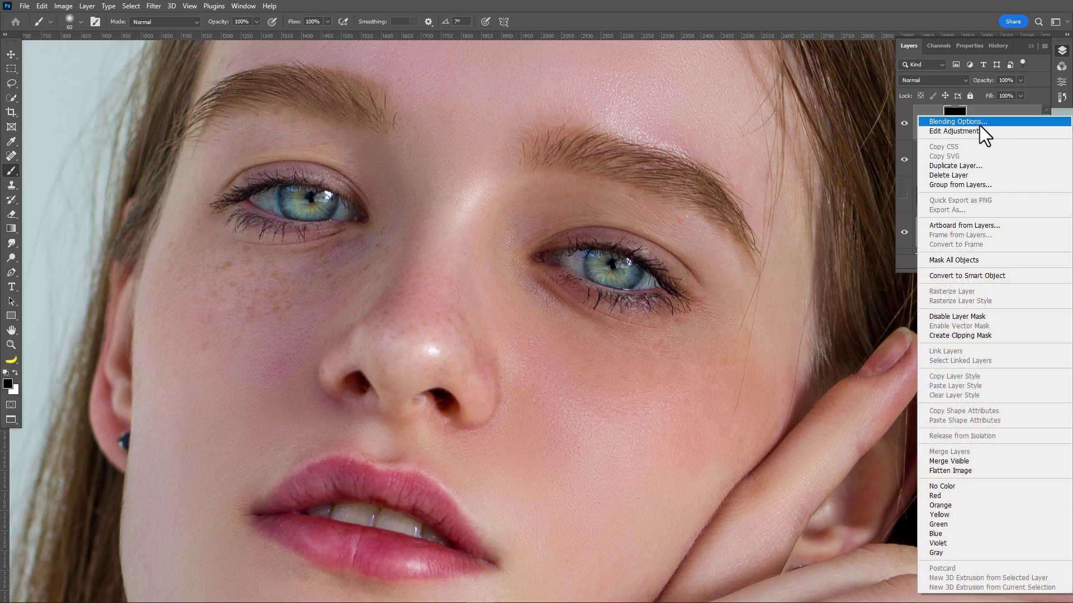
{"action": "left_click", "coordinate": [978, 123]}
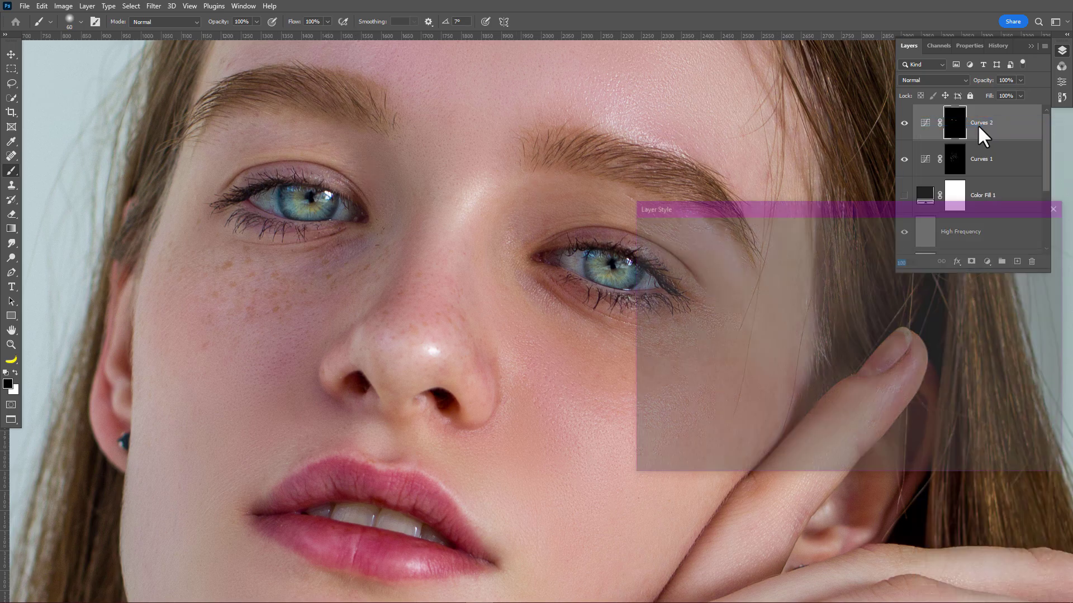
{"action": "left_click_drag", "start_coordinate": [801, 210], "coordinate": [746, 78]}
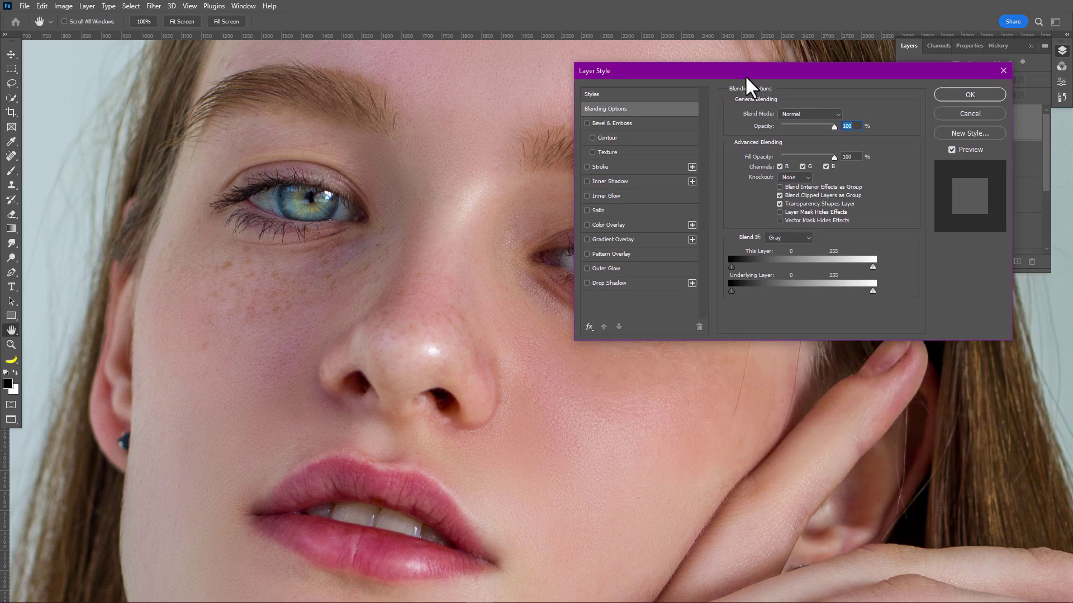
{"action": "mouse_move", "coordinate": [731, 291]}
{"action": "left_mouse_down"}
{"action": "mouse_move", "coordinate": [803, 292]}
{"action": "mouse_move", "coordinate": [719, 292]}
{"action": "left_mouse_up"}
{"action": "left_click_drag", "start_coordinate": [802, 291], "coordinate": [788, 292]}
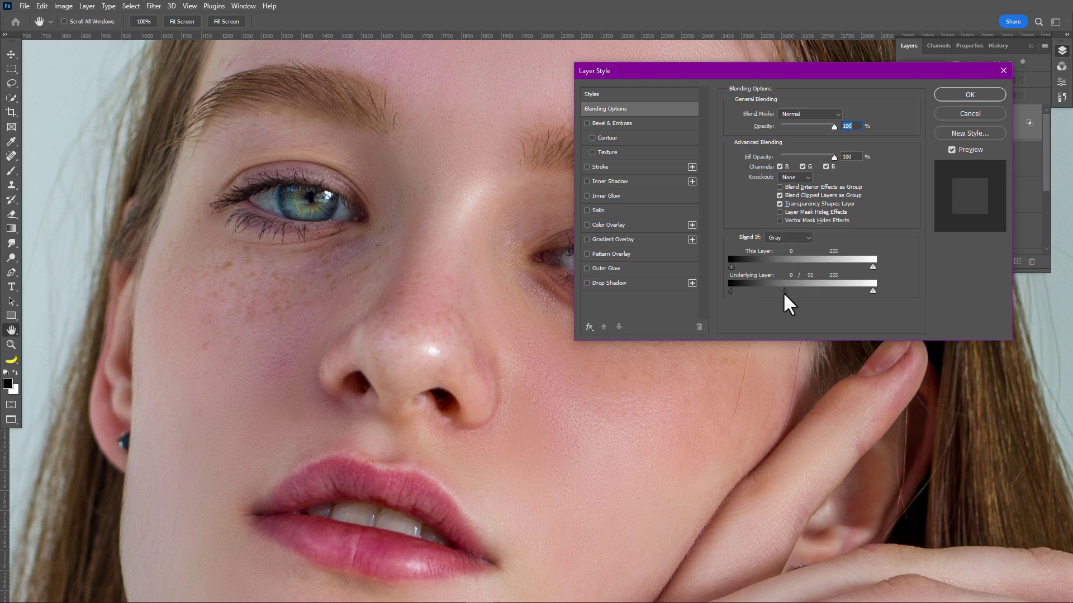
{"action": "left_click", "coordinate": [937, 95]}
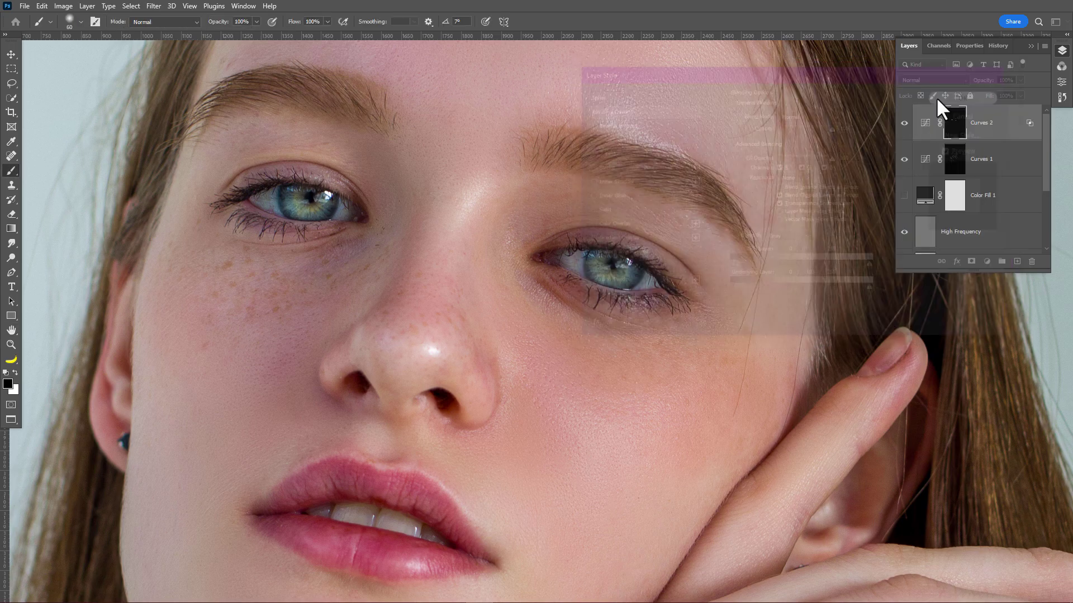
- Reduce the fill of Curves 2 to 66% and compare the eyes with the layer hidden and shown
{"action": "left_click", "coordinate": [904, 124]}
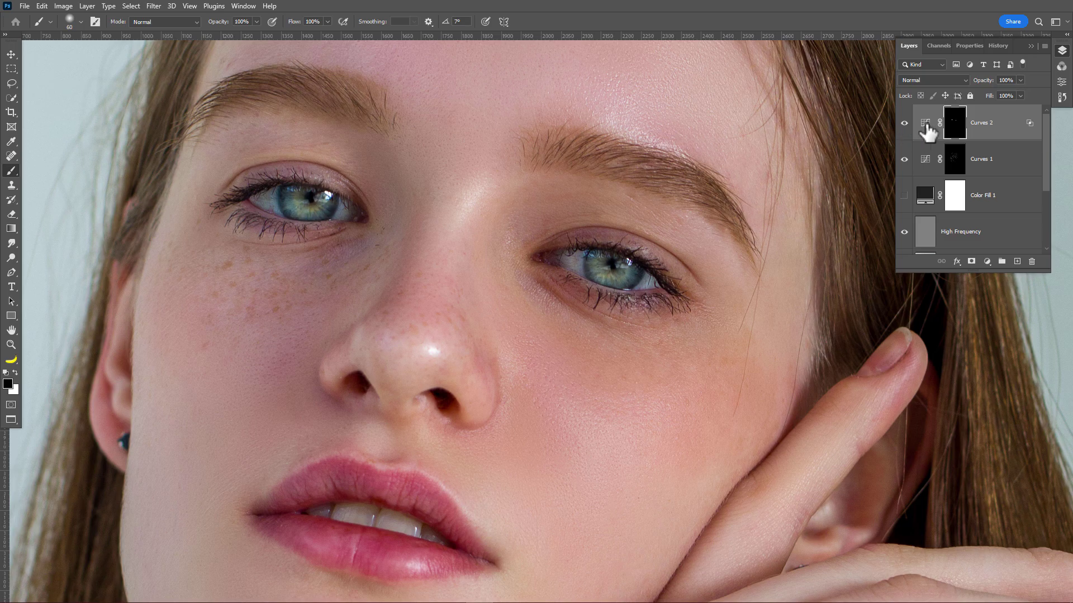
{"action": "left_click_drag", "start_coordinate": [989, 102], "coordinate": [970, 102]}
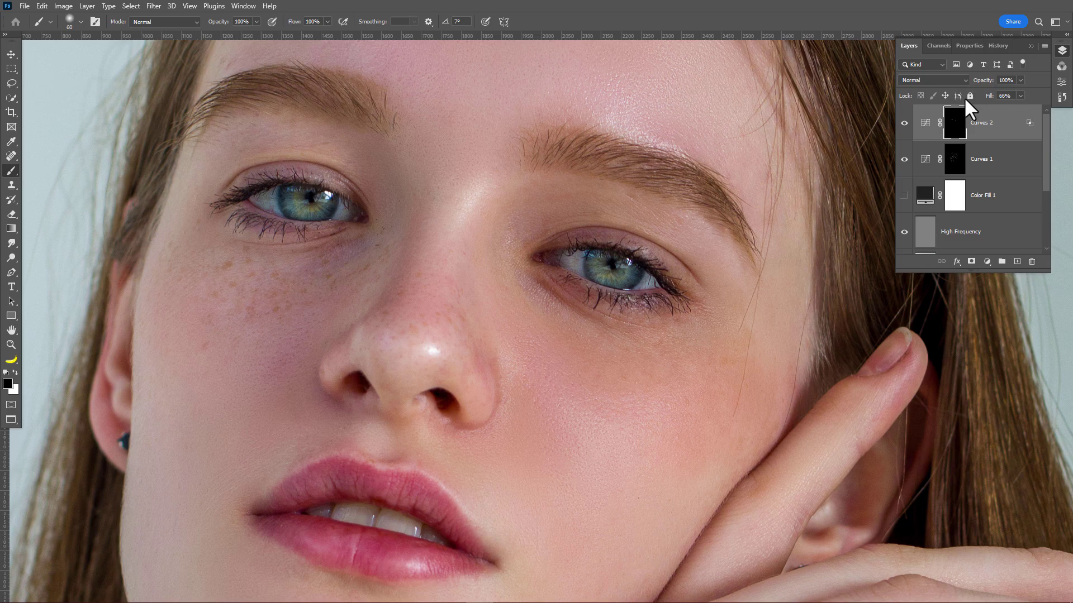
{"action": "left_click", "coordinate": [903, 124]}
{"action": "left_click", "coordinate": [903, 124]}
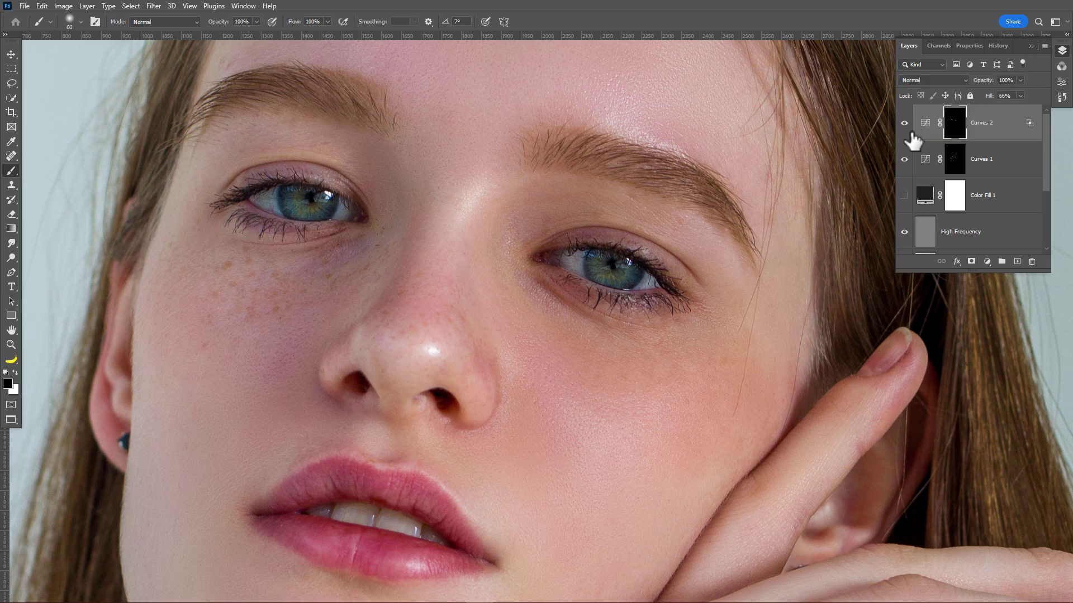
- Add a Hue/Saturation adjustment, set the Blues saturation to -100, and strongly desaturate the Cyans
{"action": "left_click", "coordinate": [986, 262]}
{"action": "left_click", "coordinate": [1004, 365]}
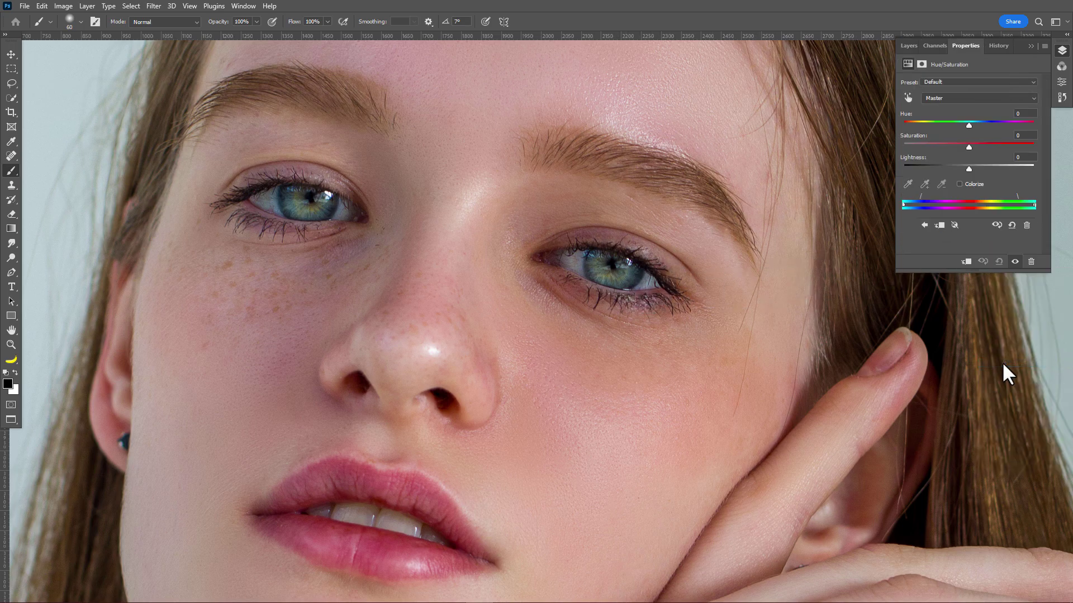
{"action": "left_click", "coordinate": [958, 99]}
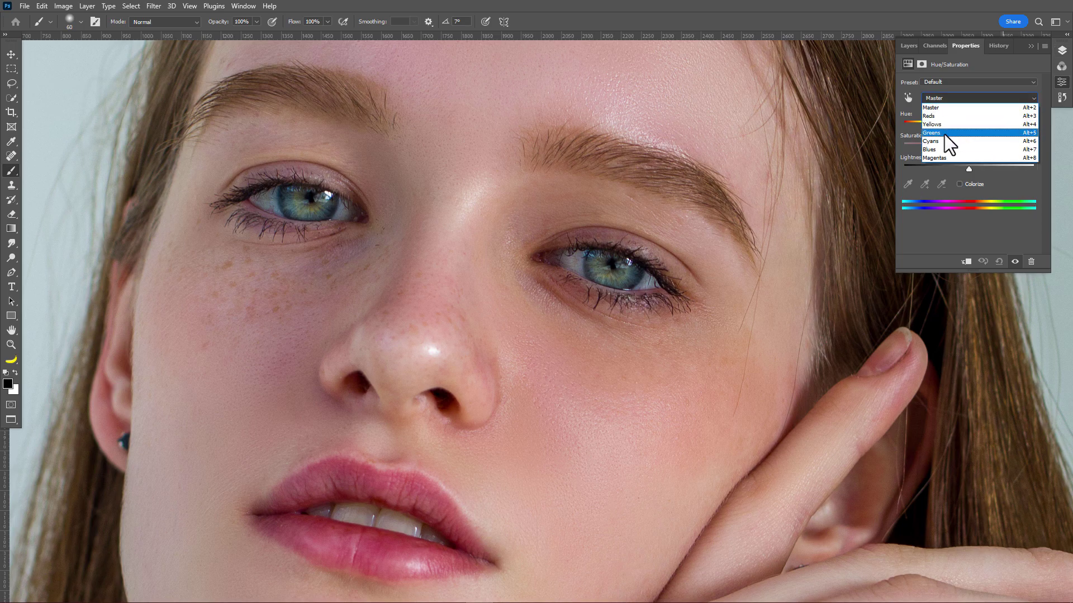
{"action": "left_click", "coordinate": [940, 149]}
{"action": "left_click_drag", "start_coordinate": [941, 144], "coordinate": [893, 149]}
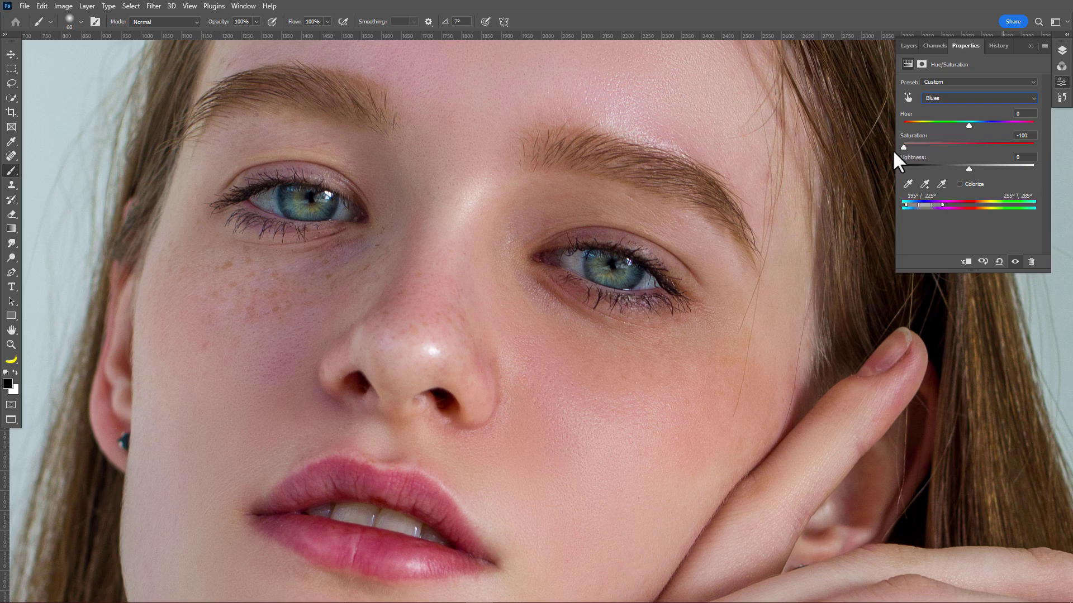
{"action": "left_click", "coordinate": [950, 98]}
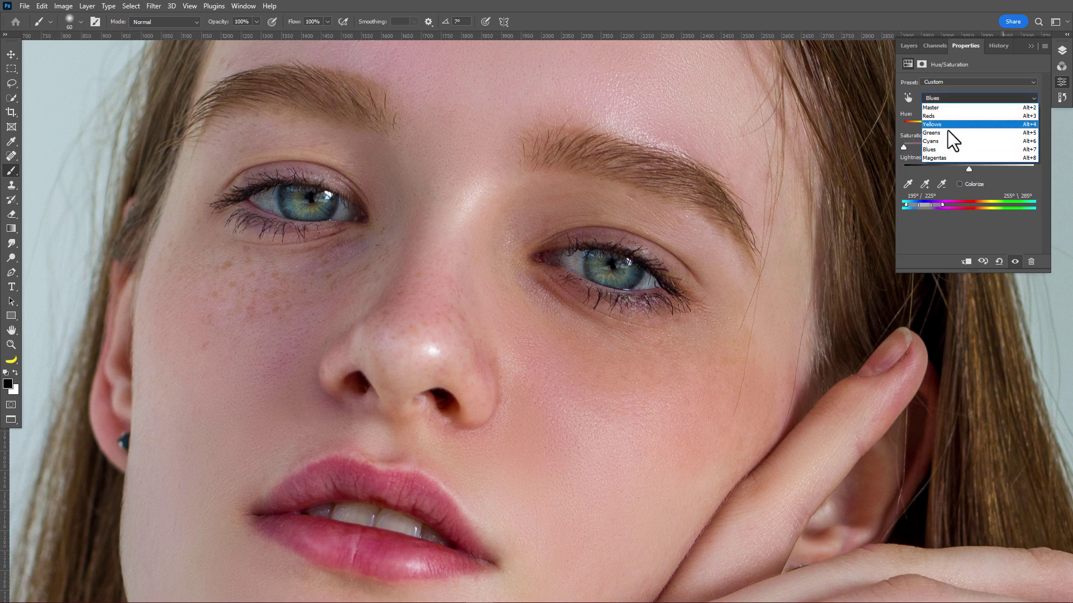
{"action": "left_click", "coordinate": [946, 141]}
{"action": "left_click_drag", "start_coordinate": [946, 144], "coordinate": [901, 148]}
- Limit Hue/Saturation 1 to the eyes by painting white on its inverted black mask, and reduce the layer's fill to 51%
{"action": "left_click", "coordinate": [909, 46]}
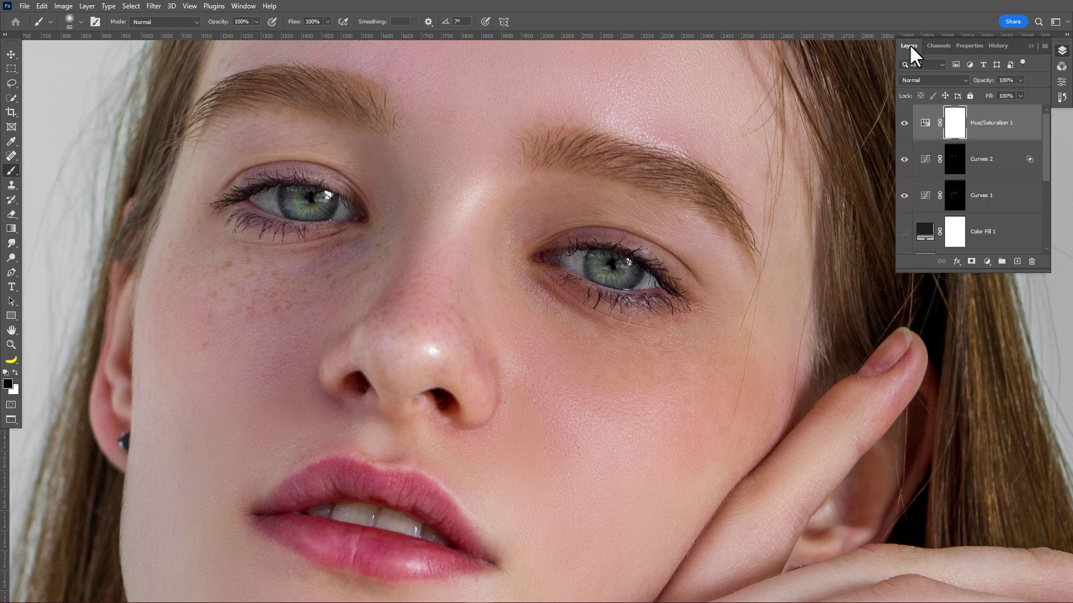
{"action": "key", "text": "ctrl+i"}
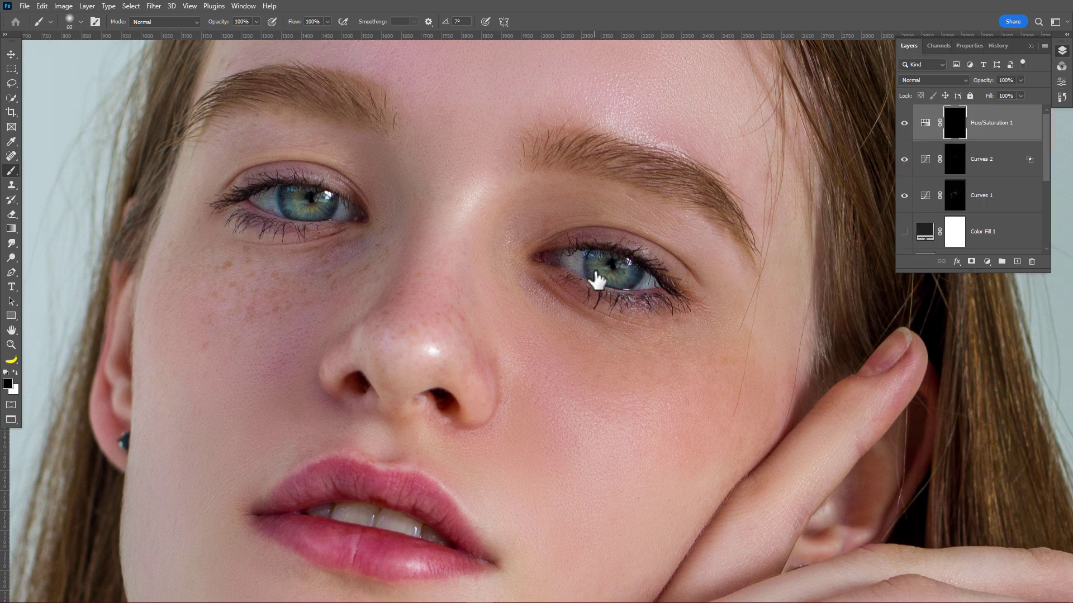
{"action": "key", "text": "x"}
{"action": "left_click_drag", "start_coordinate": [992, 96], "coordinate": [959, 110]}
- Add a Selective Color adjustment and shift the Cyan and Yellow amounts of the Yellows range
{"action": "key", "text": "z"}
{"action": "right_click", "coordinate": [716, 292]}
{"action": "left_click", "coordinate": [734, 296]}
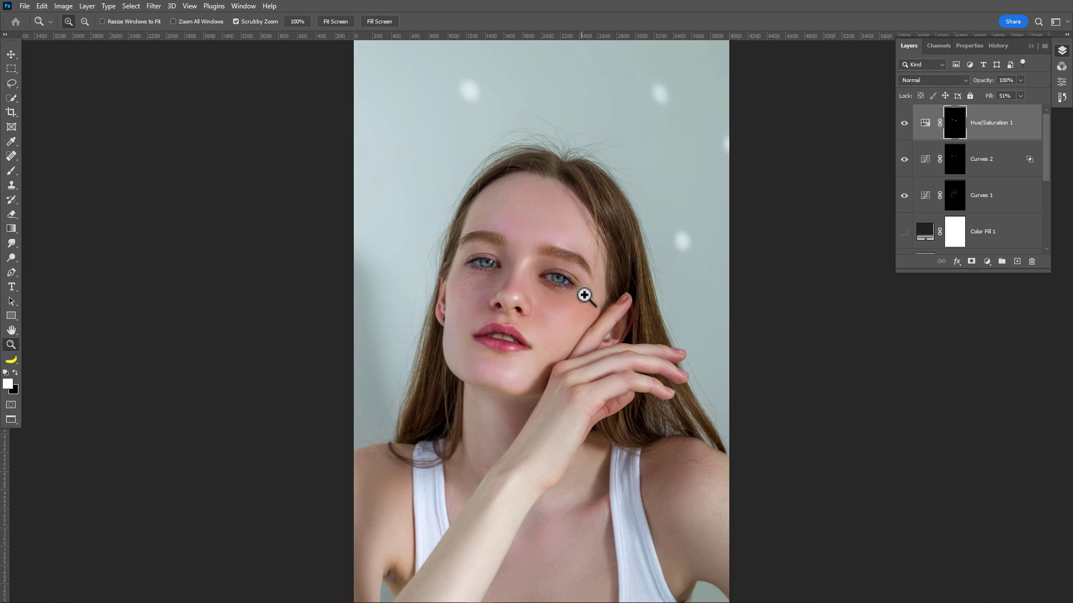
{"action": "left_click", "coordinate": [987, 261]}
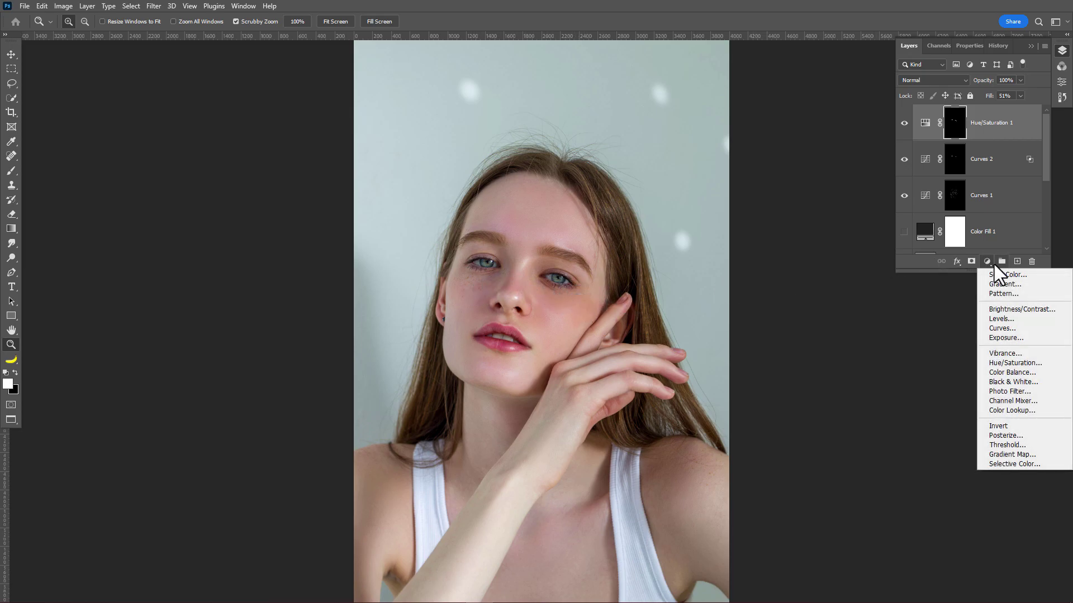
{"action": "left_click", "coordinate": [988, 464]}
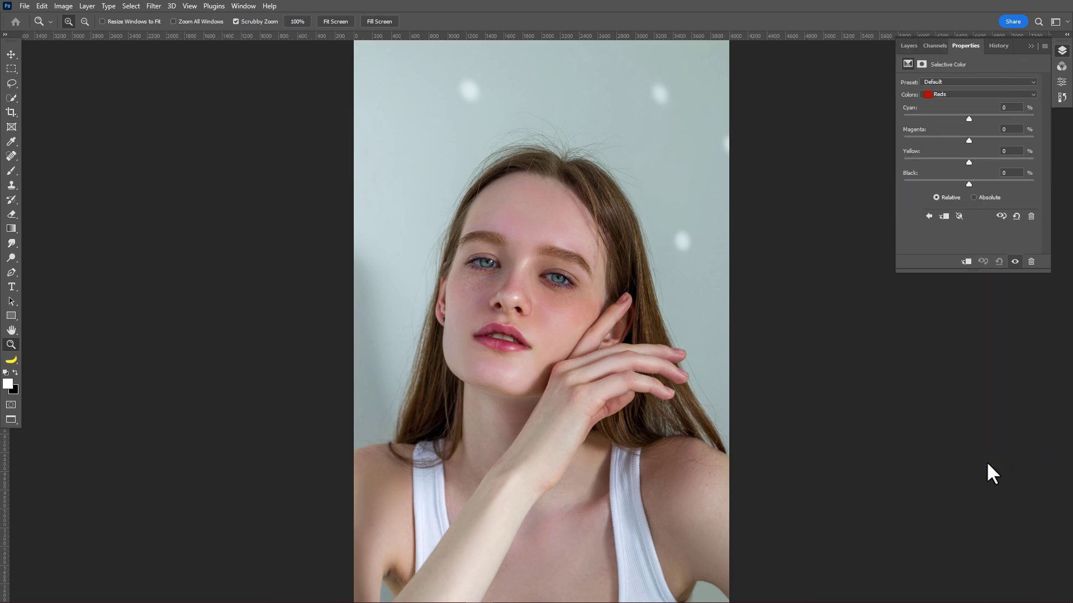
{"action": "left_click", "coordinate": [953, 93]}
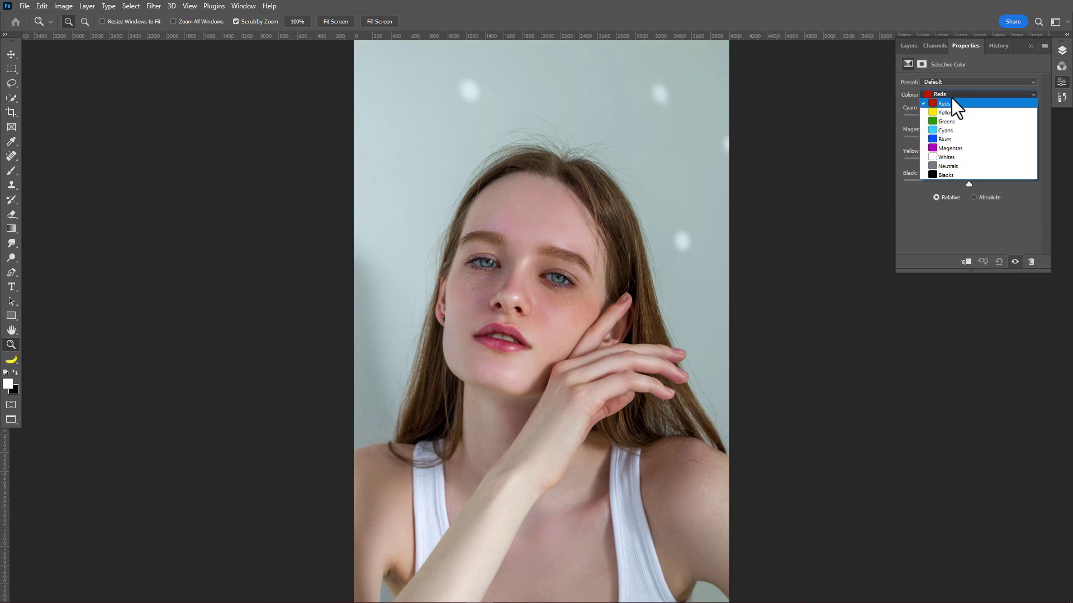
{"action": "left_click", "coordinate": [948, 112]}
{"action": "left_click_drag", "start_coordinate": [969, 118], "coordinate": [967, 117]}
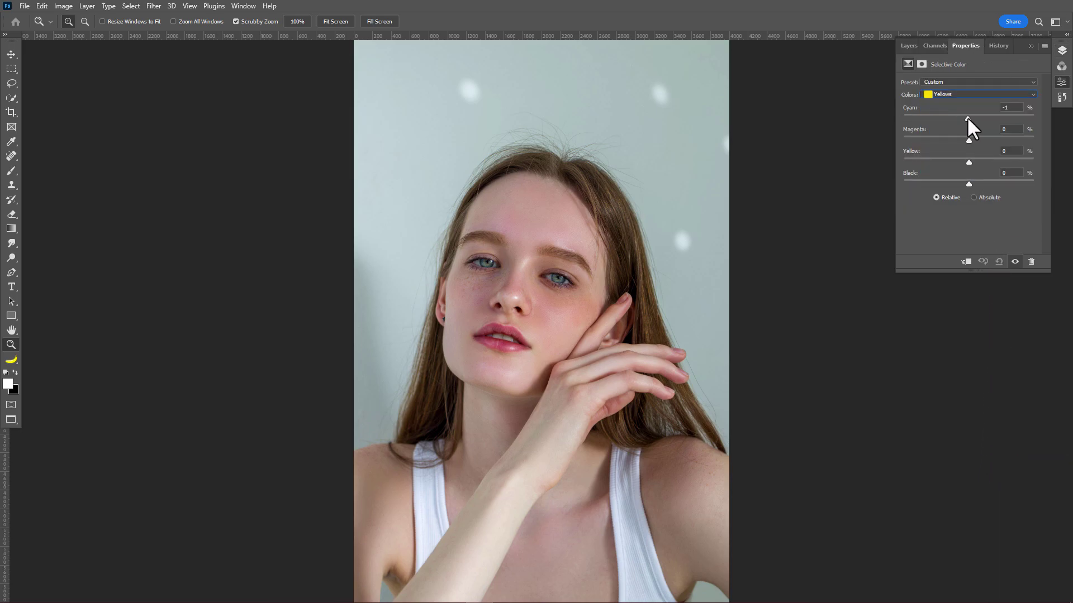
{"action": "left_click", "coordinate": [970, 162]}
{"action": "left_click", "coordinate": [910, 46]}
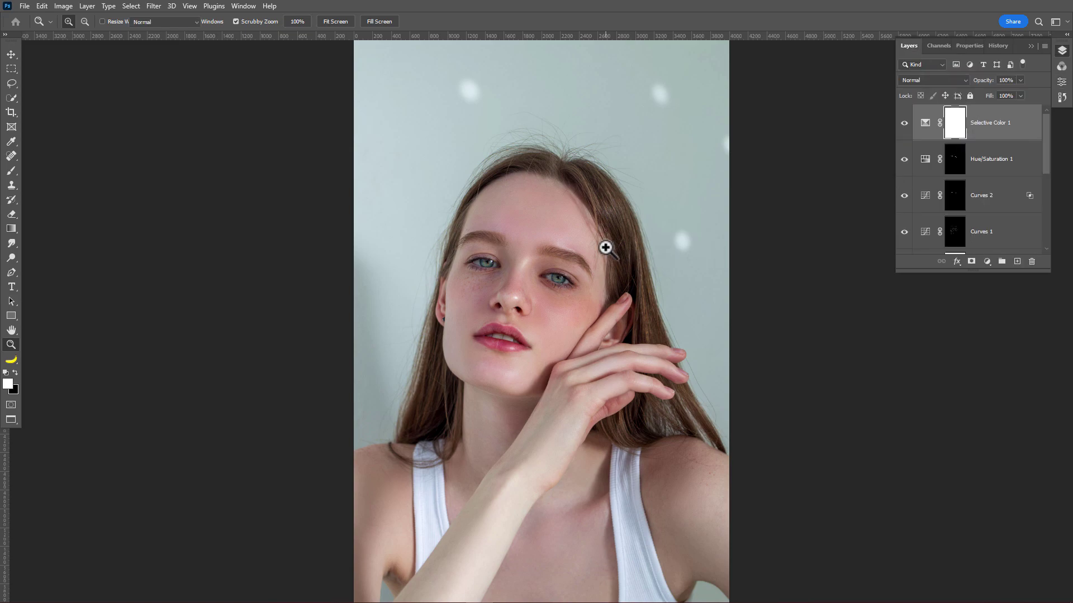
- Paint black over the hair on the Selective Color 1 mask, starting with a 700-pixel brush and resizing it along the strands
{"action": "key", "text": "b"}
{"action": "key", "text": "x"}
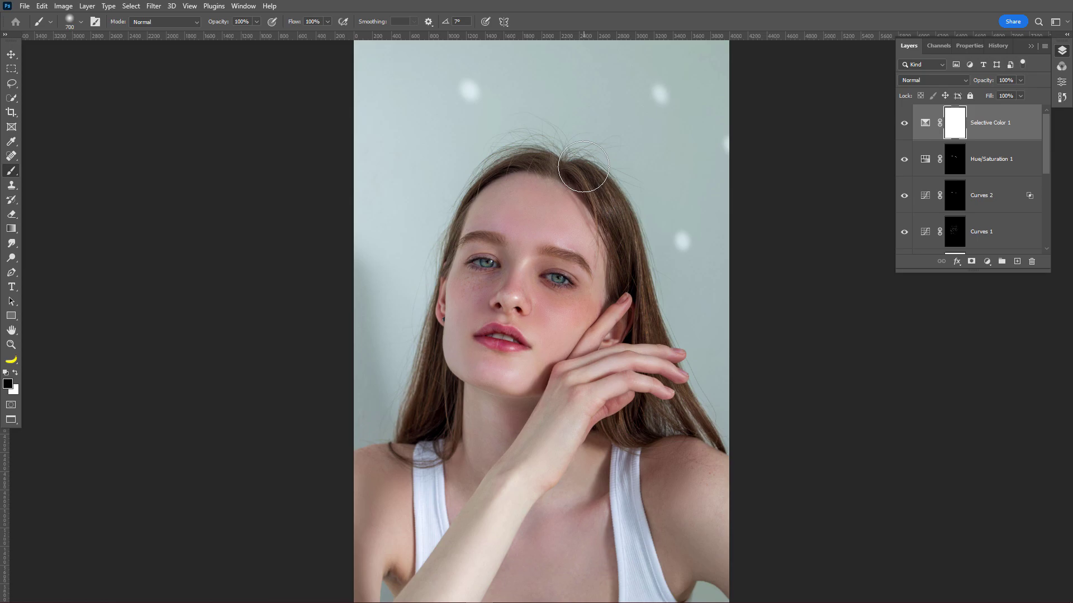
{"action": "mouse_move", "coordinate": [583, 166]}
{"action": "left_mouse_down"}
{"action": "mouse_move", "coordinate": [622, 212]}
{"action": "mouse_move", "coordinate": [633, 261]}
{"action": "left_mouse_up"}
{"action": "key", "text": "bracketleft"}
{"action": "key", "text": "bracketleft"}
{"action": "key", "text": "bracketleft"}
{"action": "left_click_drag", "start_coordinate": [637, 319], "coordinate": [637, 335]}
{"action": "key", "text": "bracketright"}
{"action": "key", "text": "bracketright"}
{"action": "key", "text": "bracketleft"}
{"action": "key", "text": "bracketleft"}
{"action": "mouse_move", "coordinate": [641, 416]}
{"action": "left_mouse_down"}
{"action": "mouse_move", "coordinate": [623, 431]}
{"action": "mouse_move", "coordinate": [721, 438]}
{"action": "left_mouse_up"}
{"action": "key", "text": "bracketleft"}
{"action": "key", "text": "bracketleft"}
{"action": "key", "text": "bracketleft"}
{"action": "key", "text": "bracketleft"}
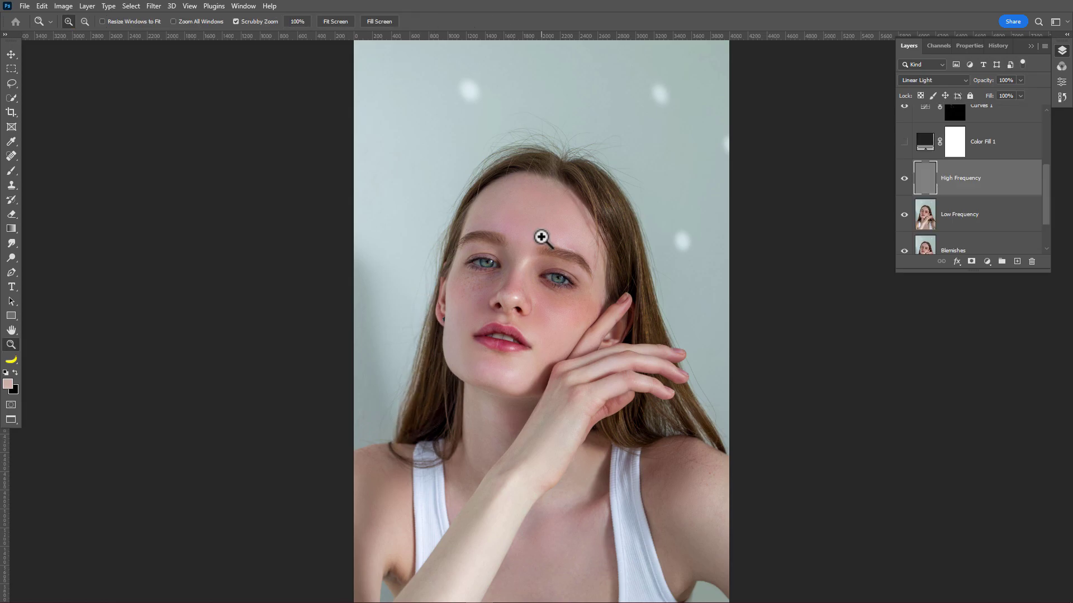
- Duplicate the High Frequency layer to sharpen the portrait, and compare the result with the copy hidden and shown
{"action": "left_click", "coordinate": [540, 235]}
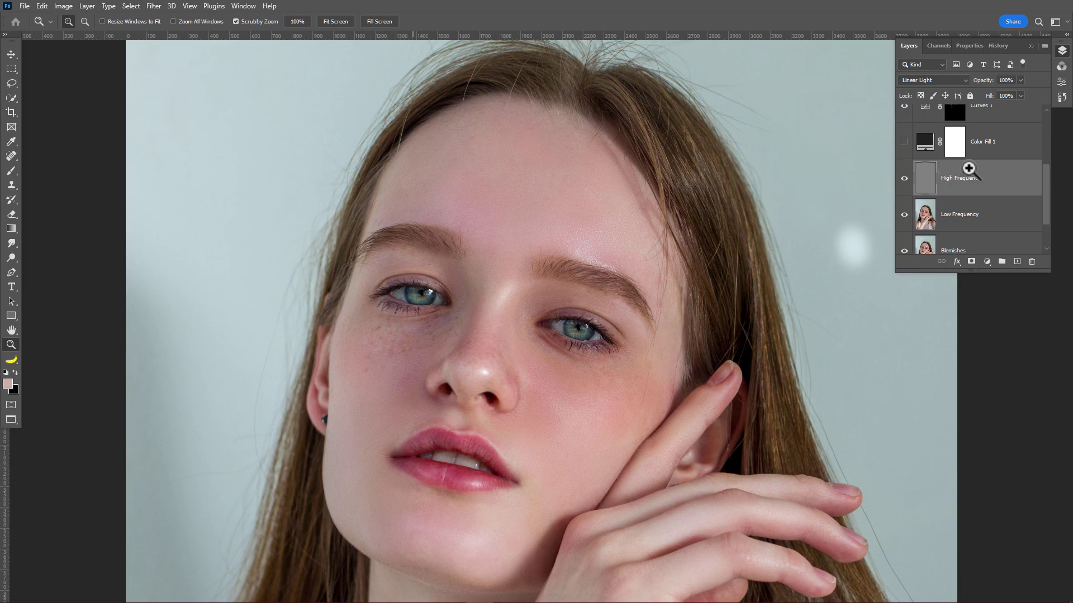
{"action": "left_click_drag", "start_coordinate": [968, 168], "coordinate": [1014, 264]}
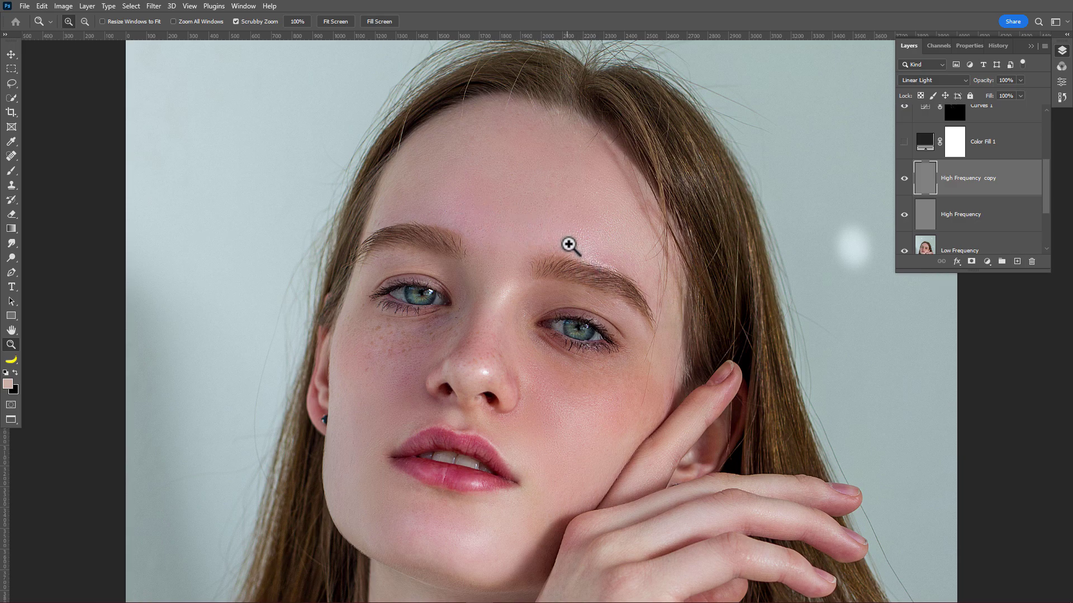
{"action": "key", "text": "v"}
{"action": "left_click", "coordinate": [903, 179]}
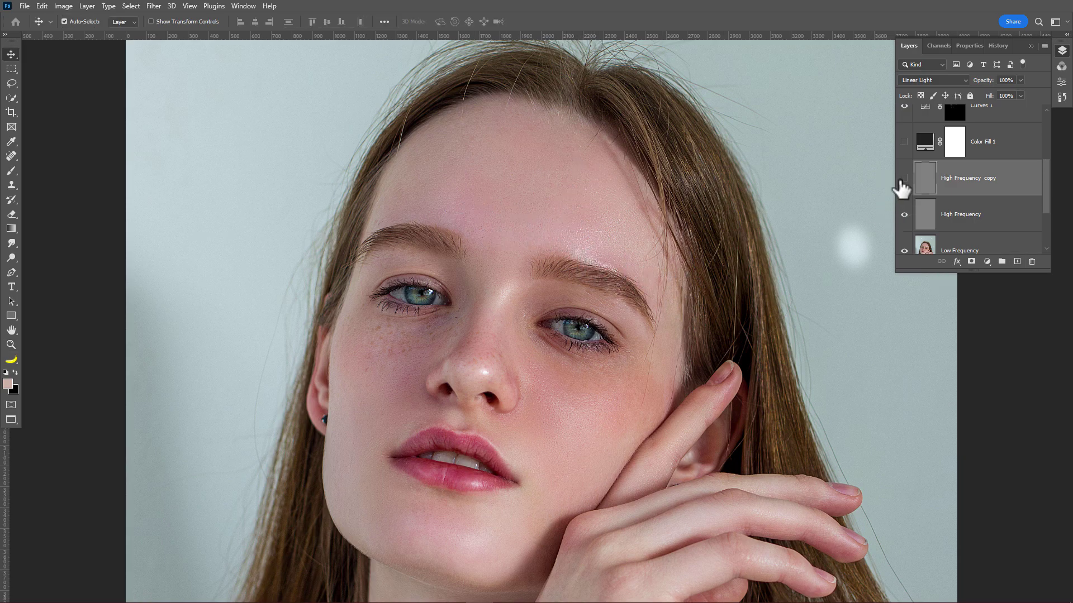
{"action": "left_click", "coordinate": [903, 179]}
- Group all layers above the Background, and hide and show the group to compare before and after
{"action": "left_click_drag", "start_coordinate": [1046, 196], "coordinate": [1056, 119]}
{"action": "left_click", "coordinate": [1038, 199]}
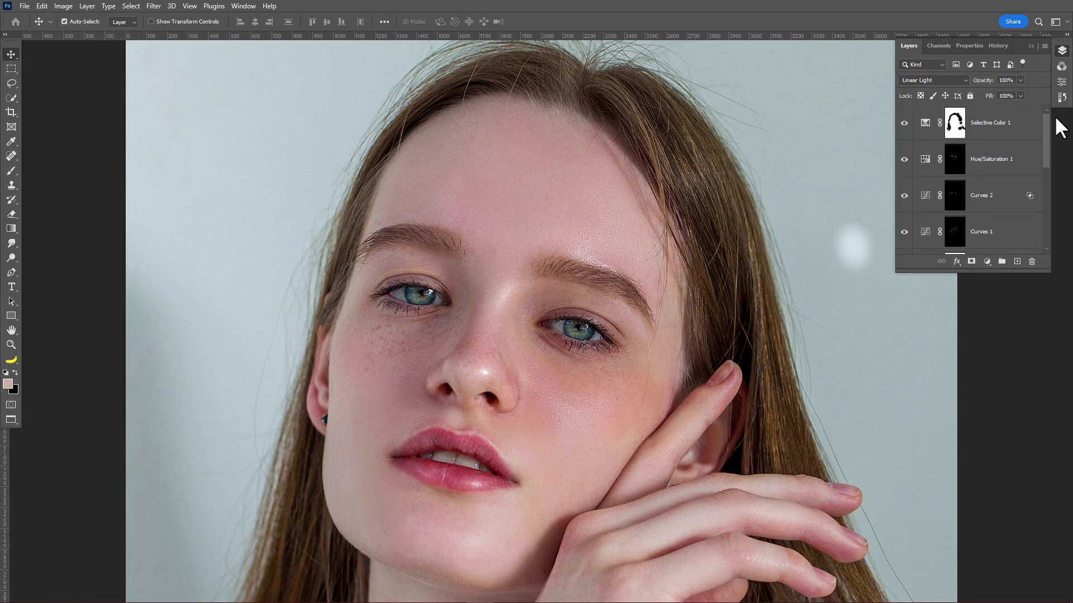
{"action": "left_click", "coordinate": [1016, 131], "text": "shift"}
{"action": "key", "text": "ctrl+g"}
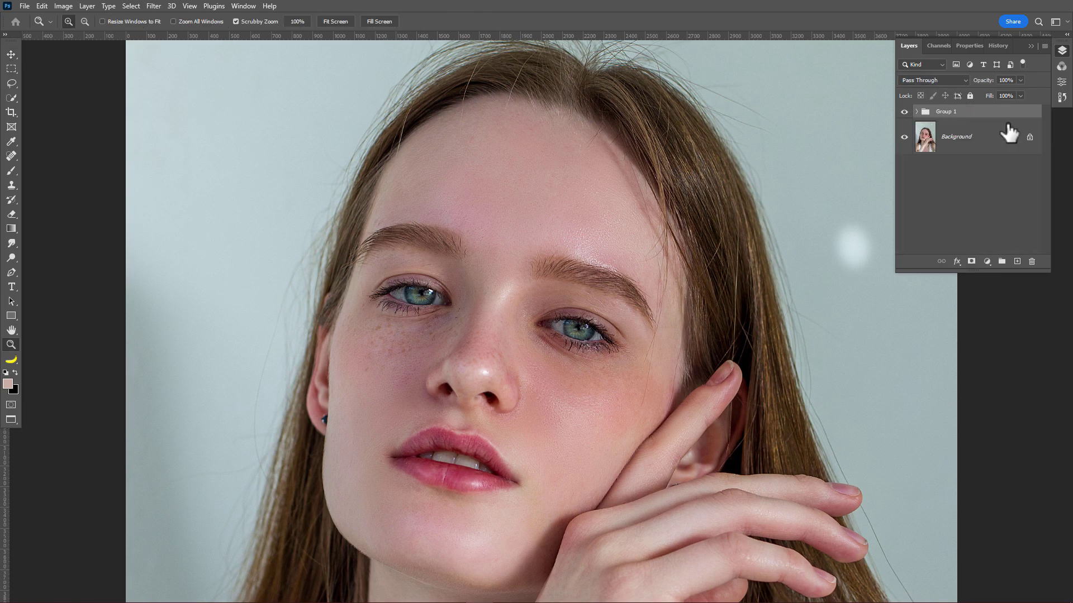
{"action": "left_click", "coordinate": [905, 111]}
{"action": "left_click", "coordinate": [905, 112]}
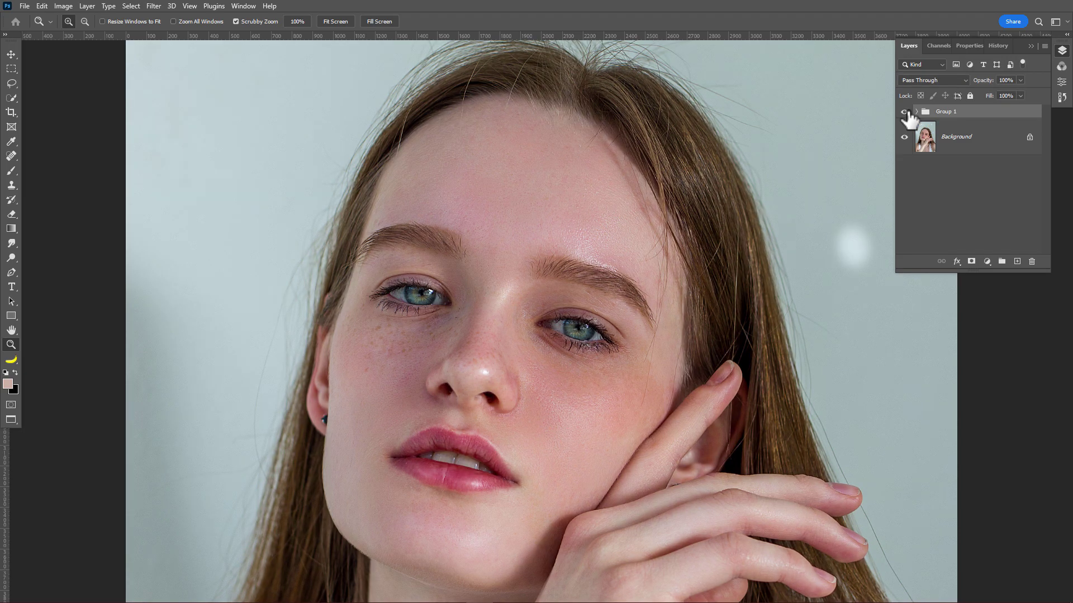